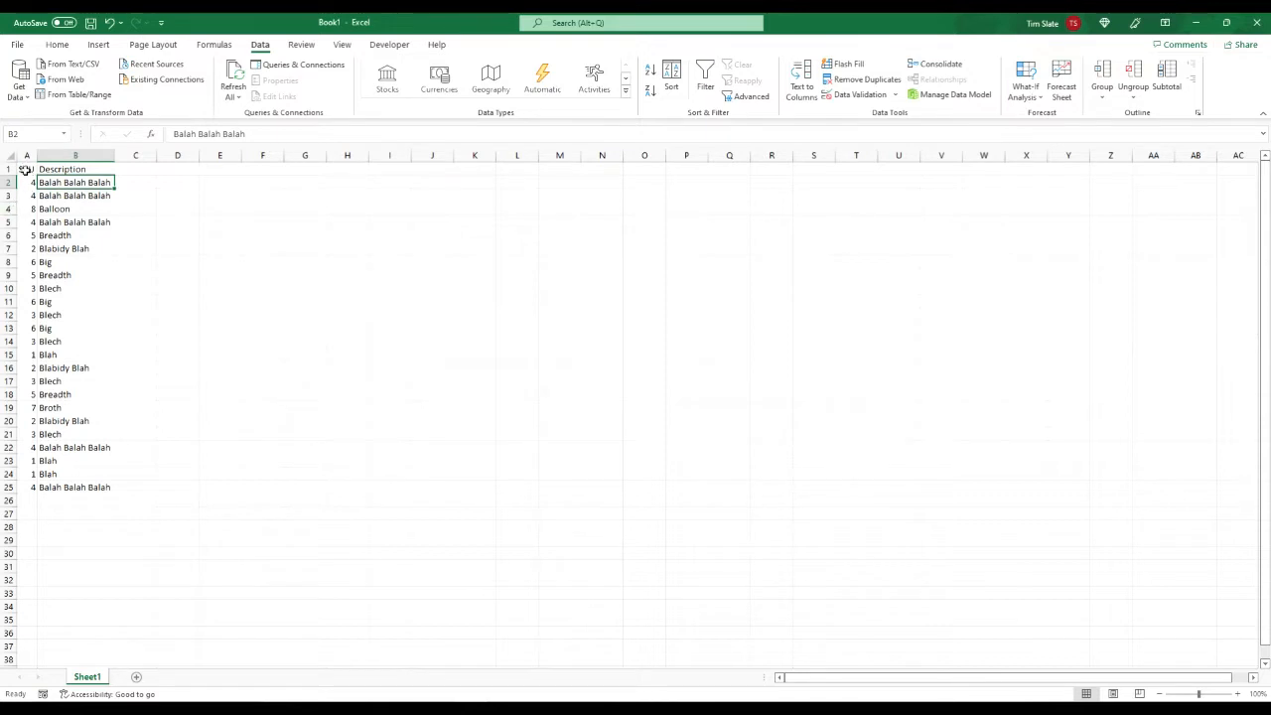
Step: Insert a blank column between the SKU and Description columns
right_click(68, 155)
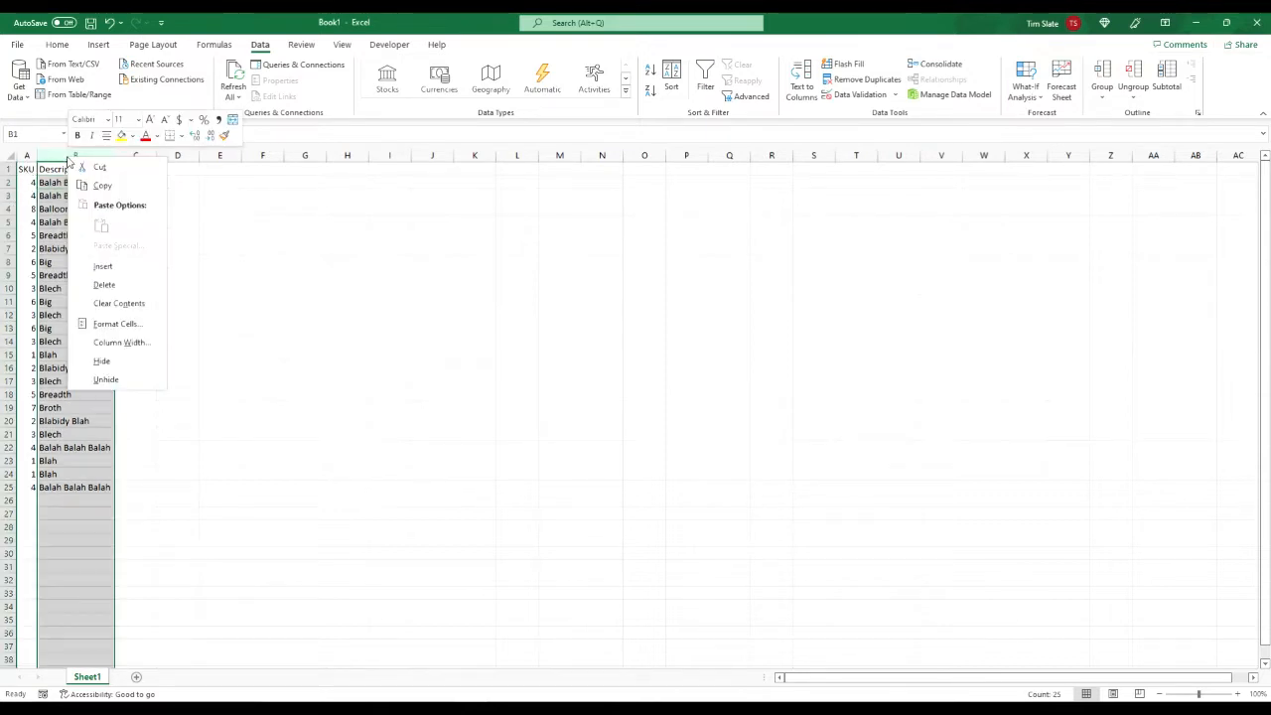
click(126, 266)
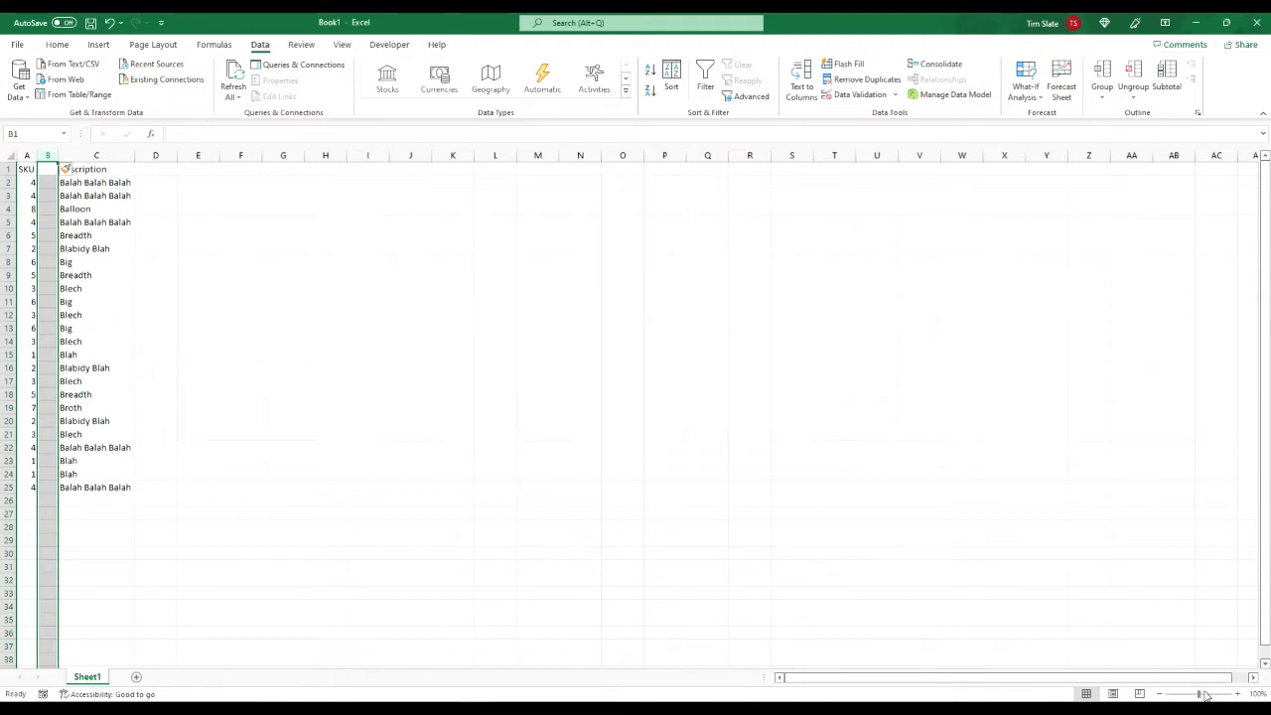
Step: Enter "Unique" in cell B2 beside the first SKU and fit column B's width to that text
click(1237, 694)
click(1238, 694)
click(1237, 694)
click(1238, 695)
click(1237, 694)
click(1238, 695)
click(1237, 694)
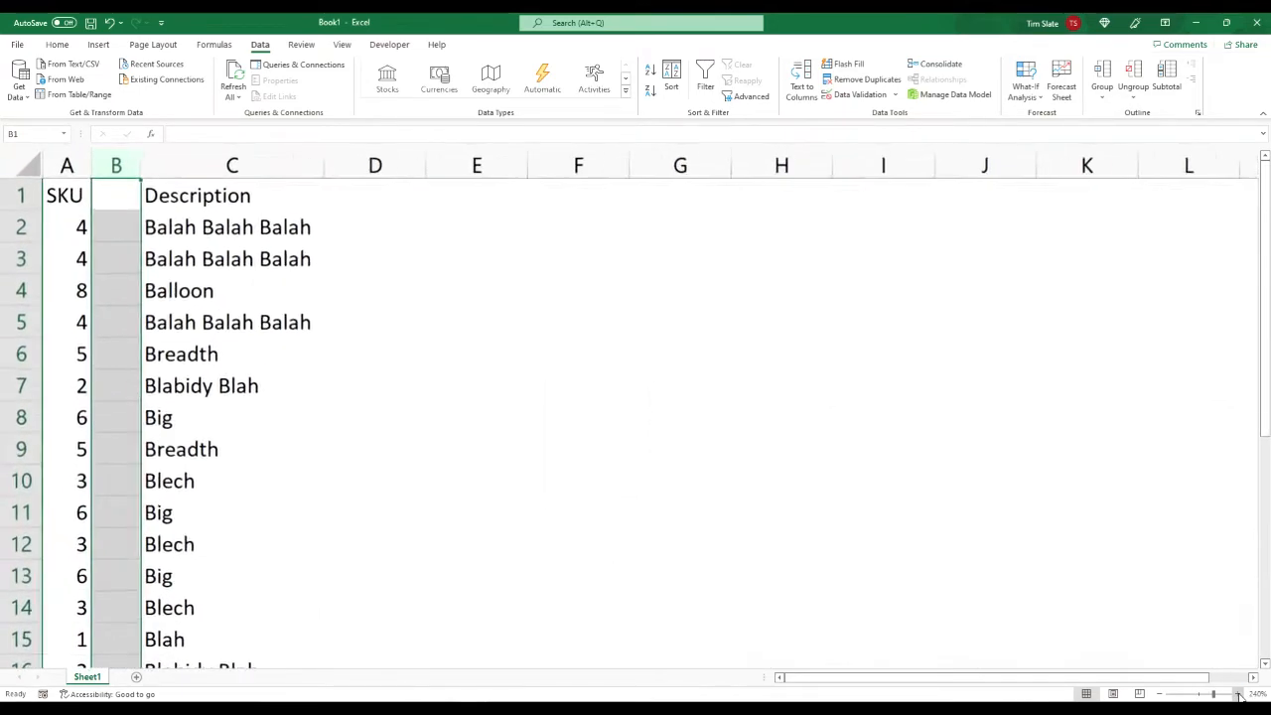
click(1237, 694)
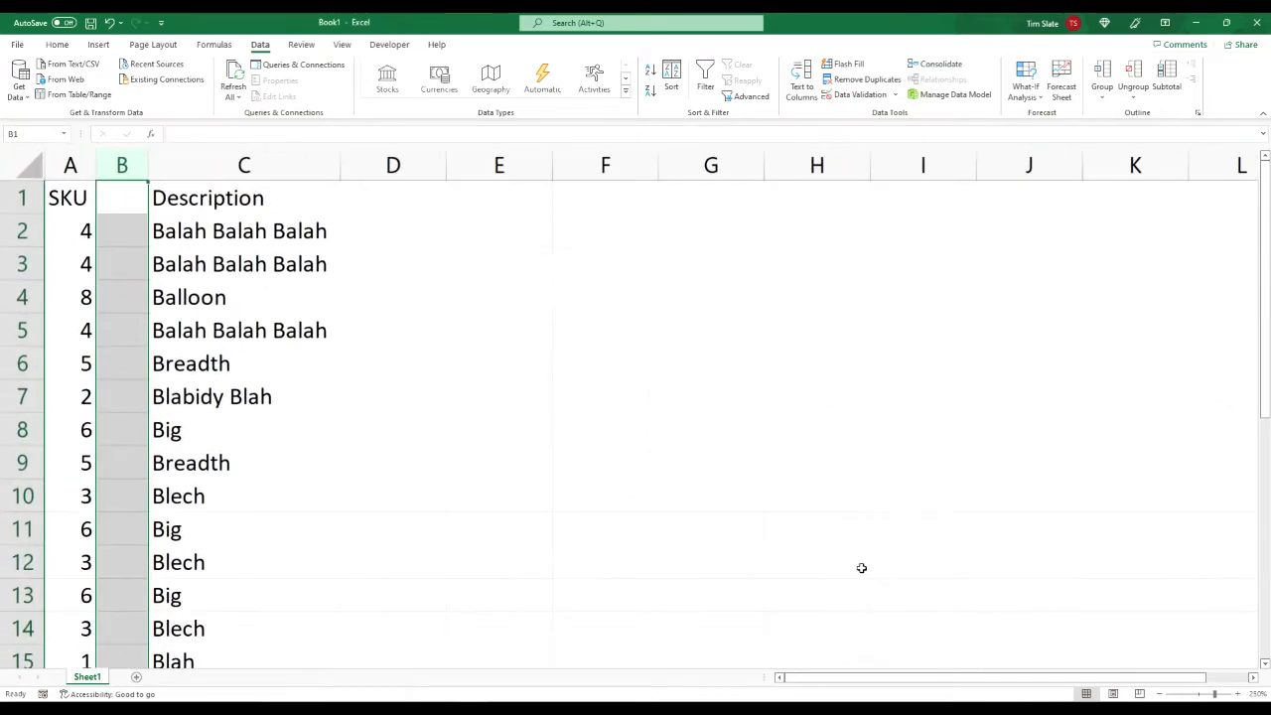
click(121, 201)
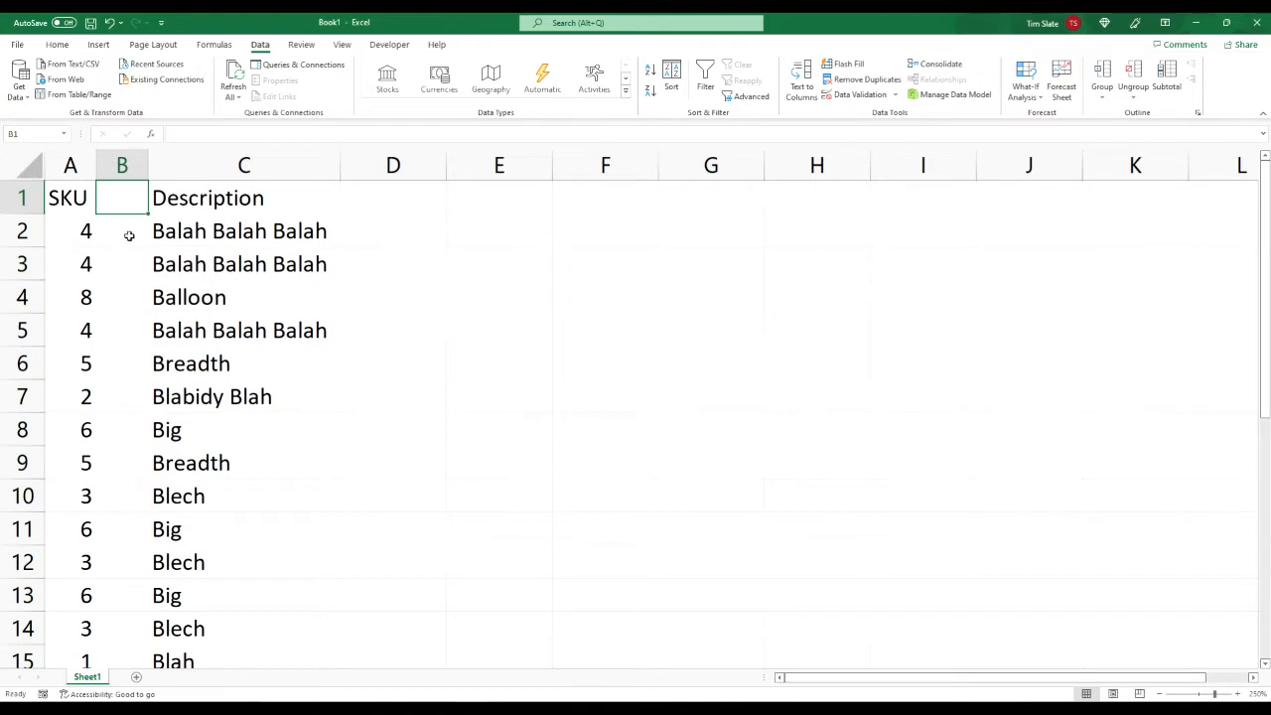
click(129, 235)
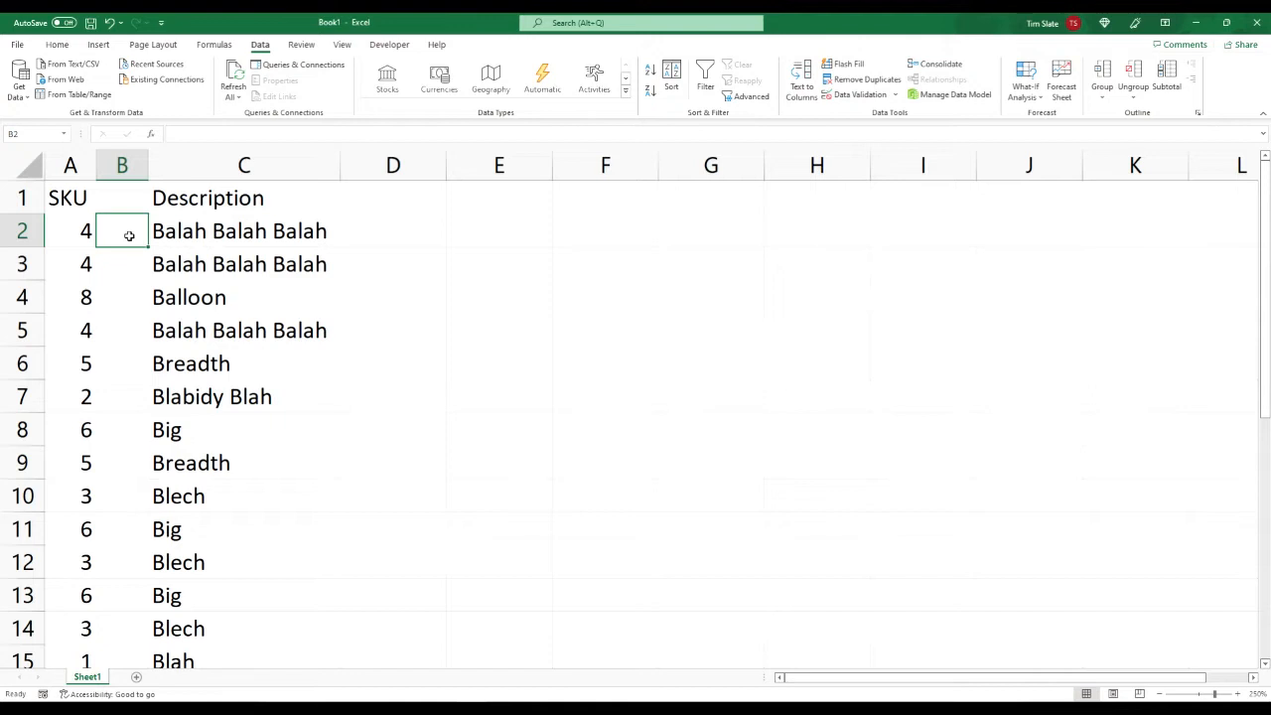
key(Left)
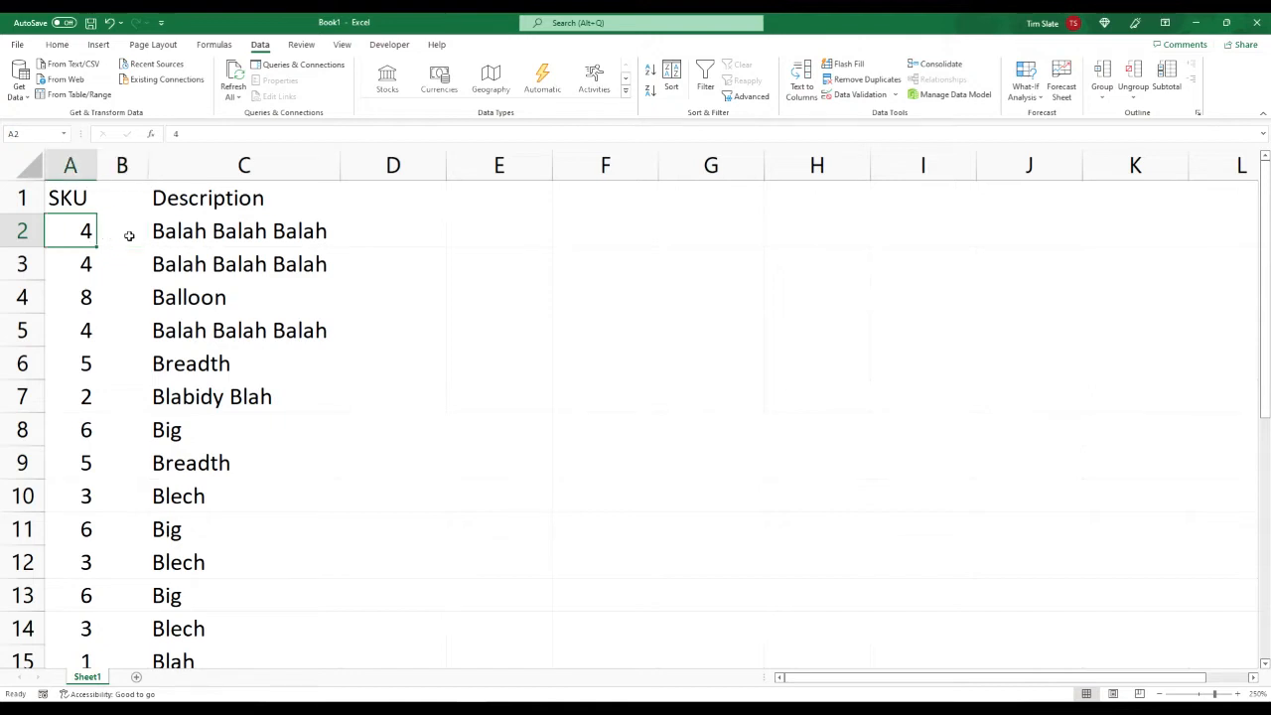
key(Right)
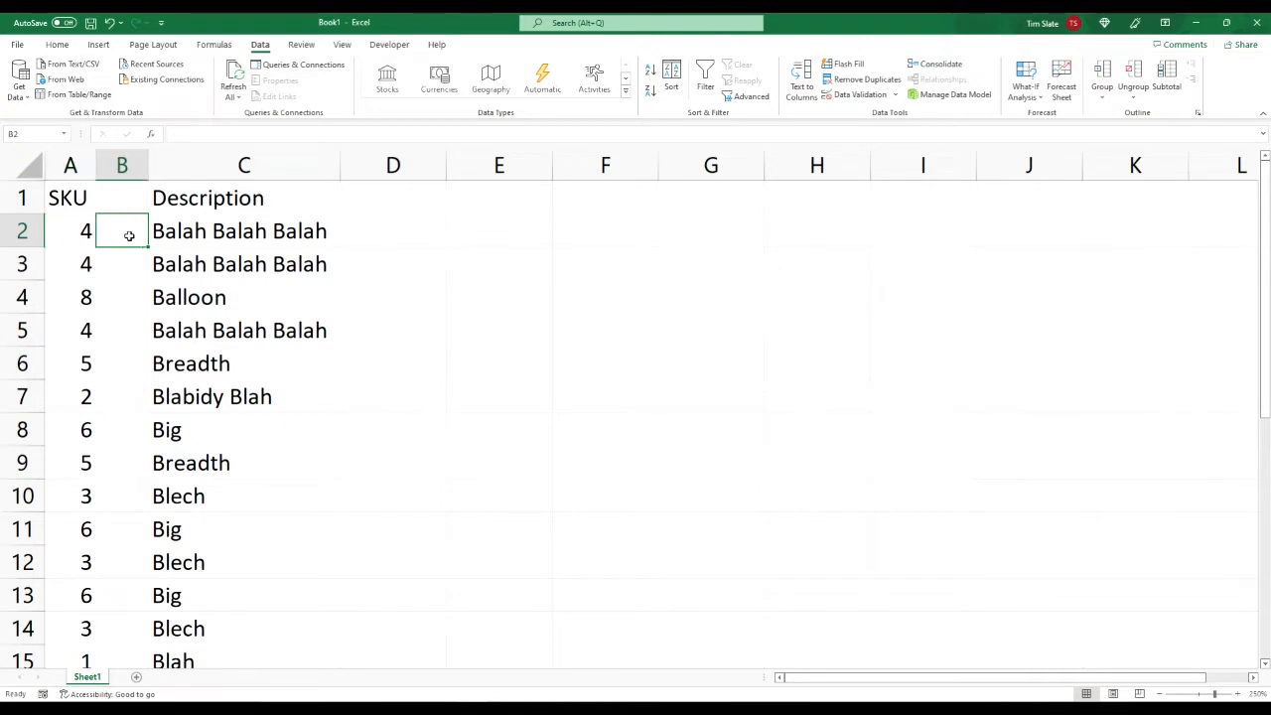
text(Un)
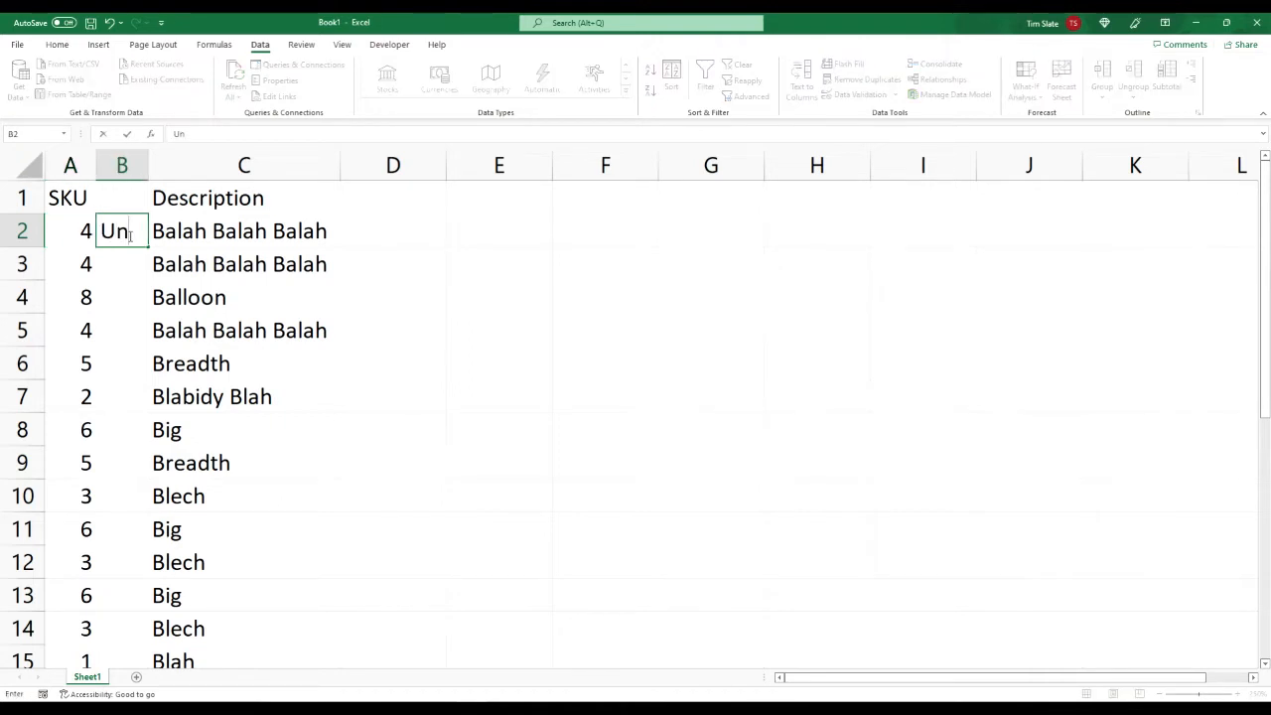
text(g)
key(BackSpace)
key(BackSpace)
text(nique)
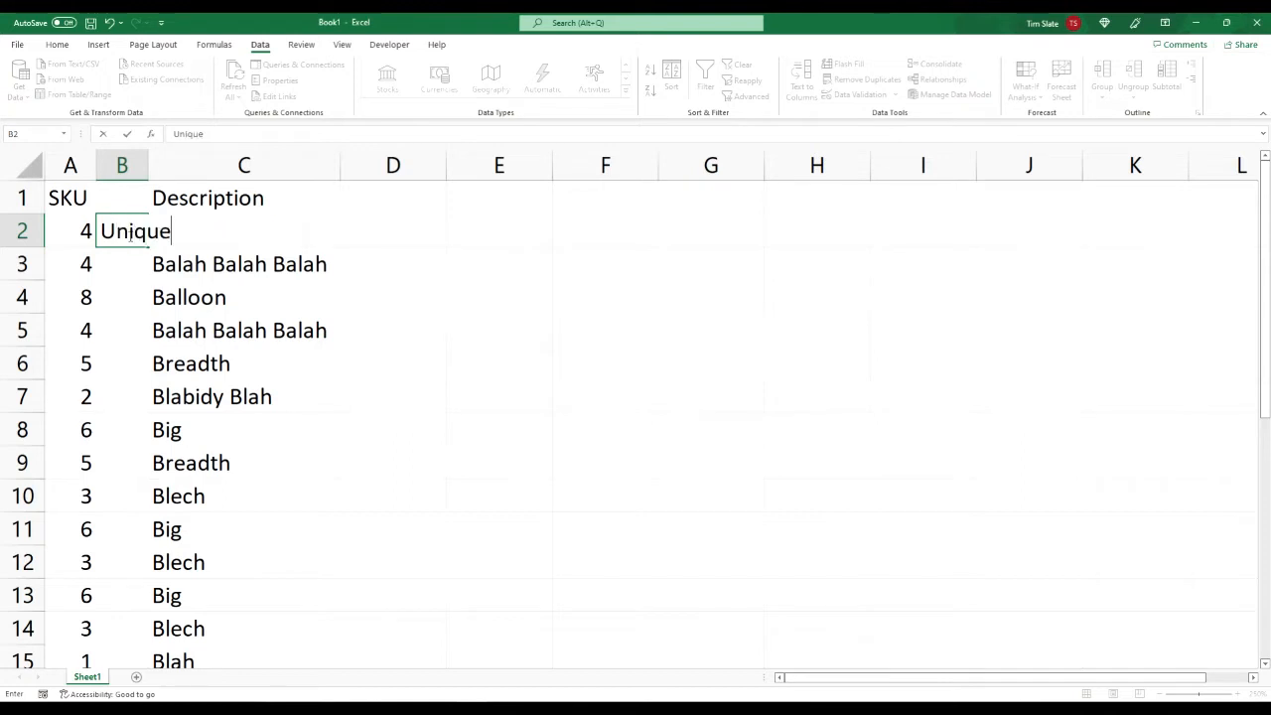
key(Return)
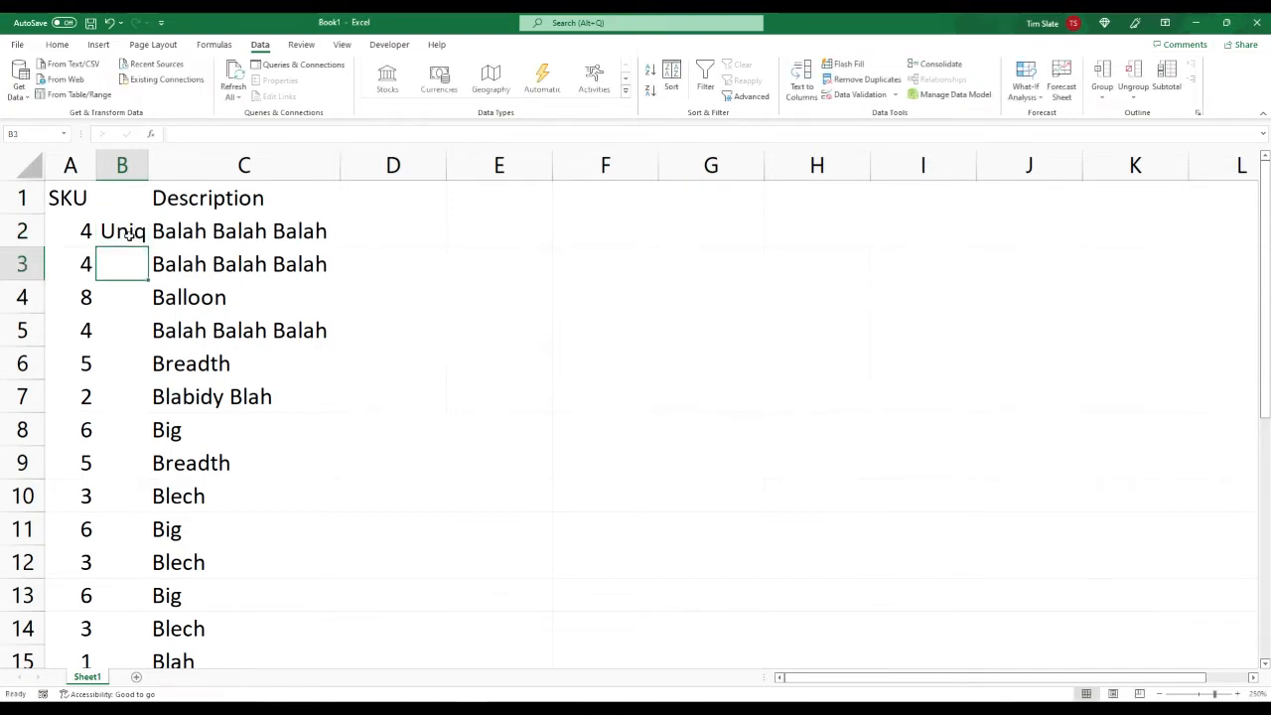
double_click(149, 159)
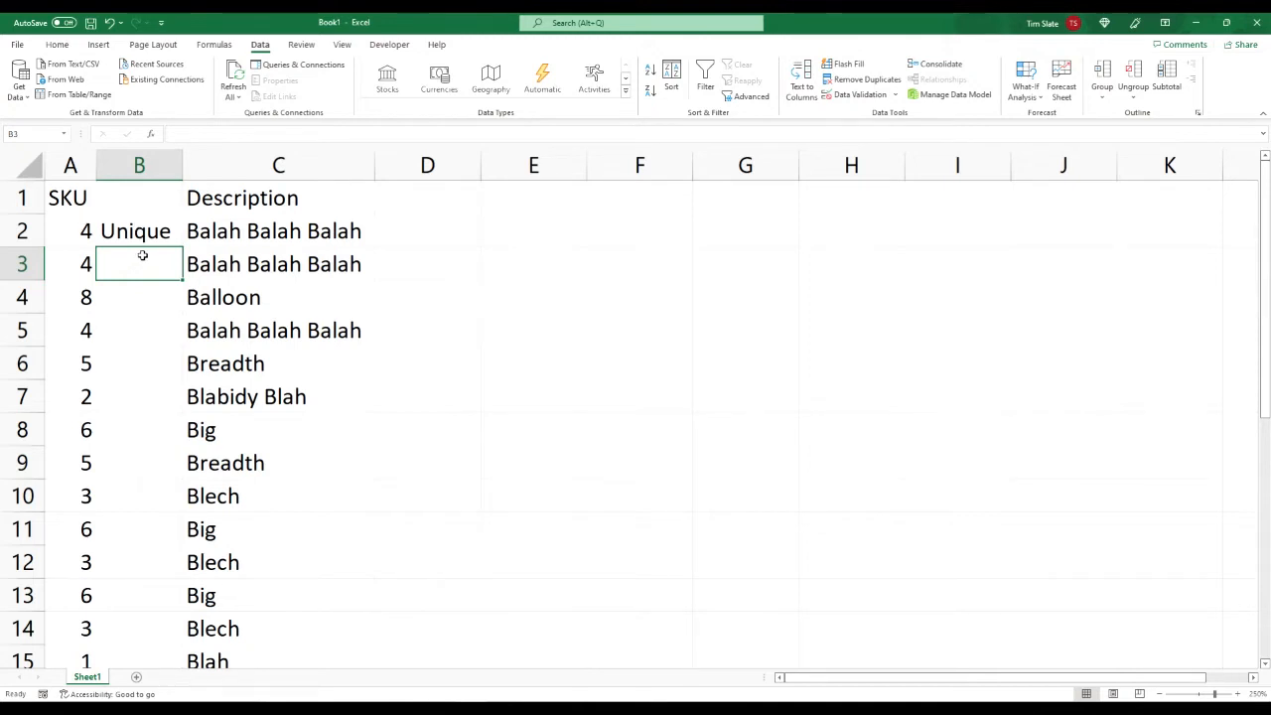
Step: Start a VLOOKUP formula in cell B3 with A3 as the lookup value
text(=vlo)
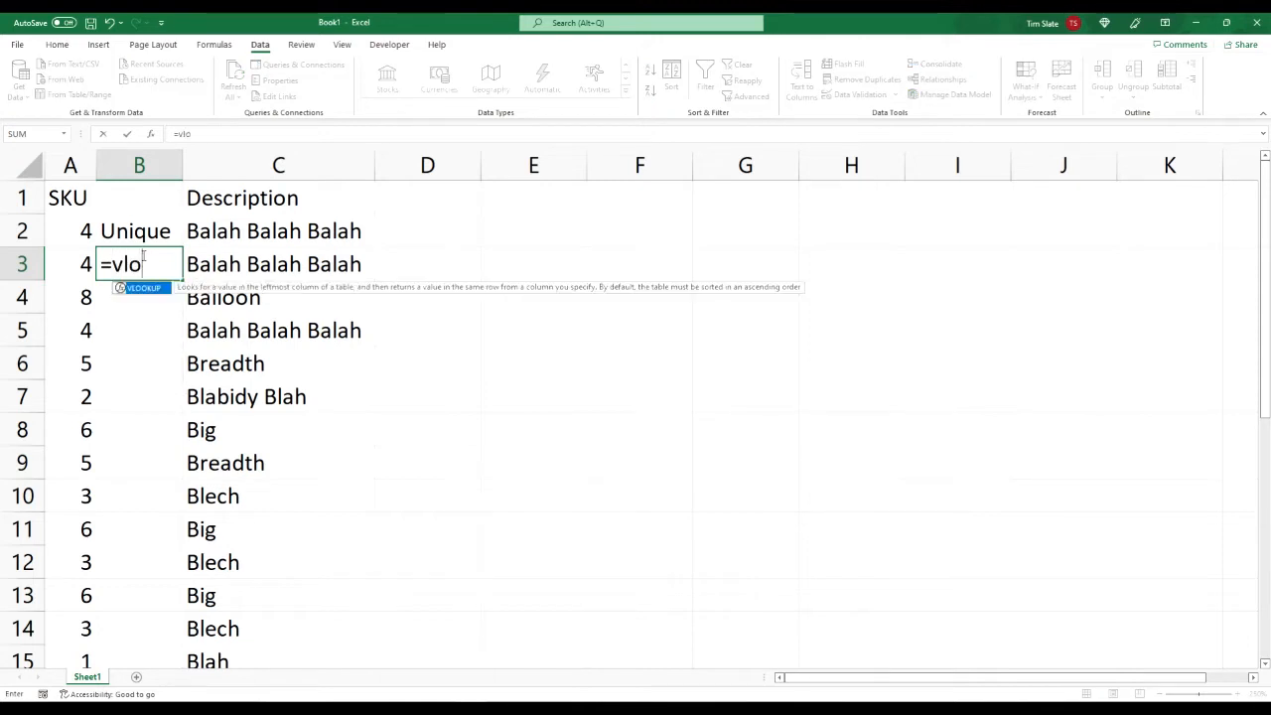
text(okup()
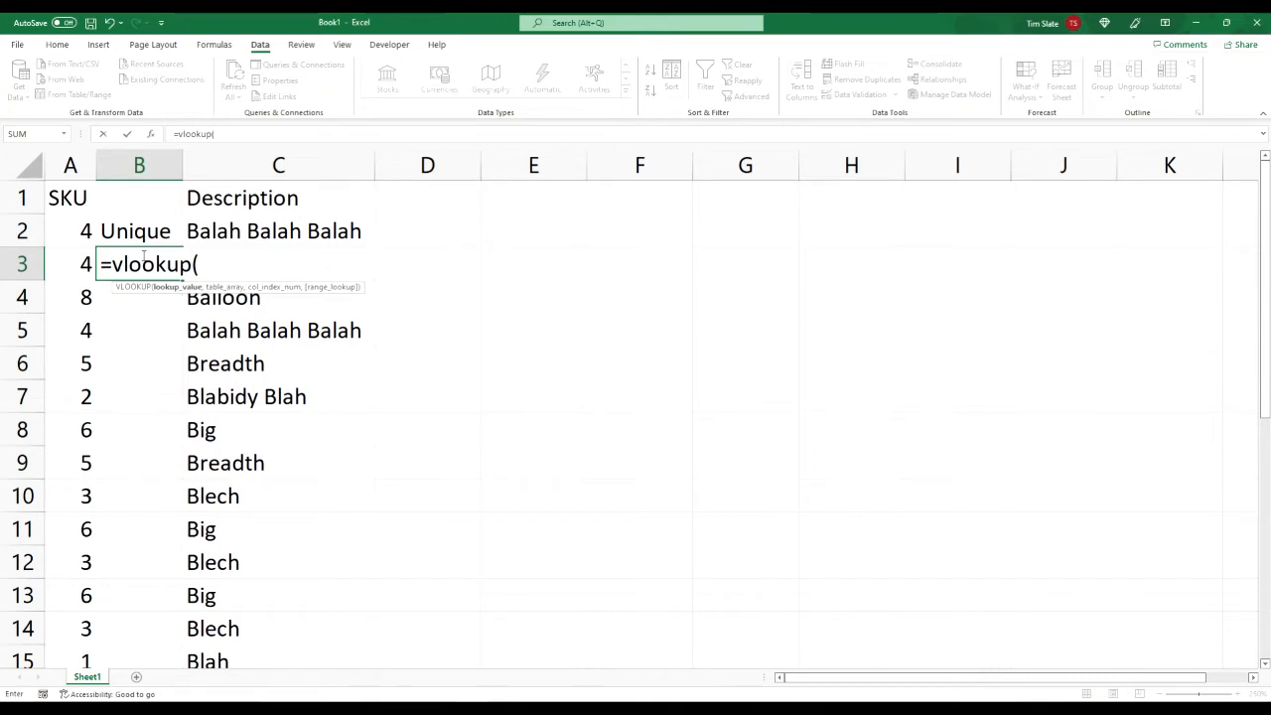
click(66, 267)
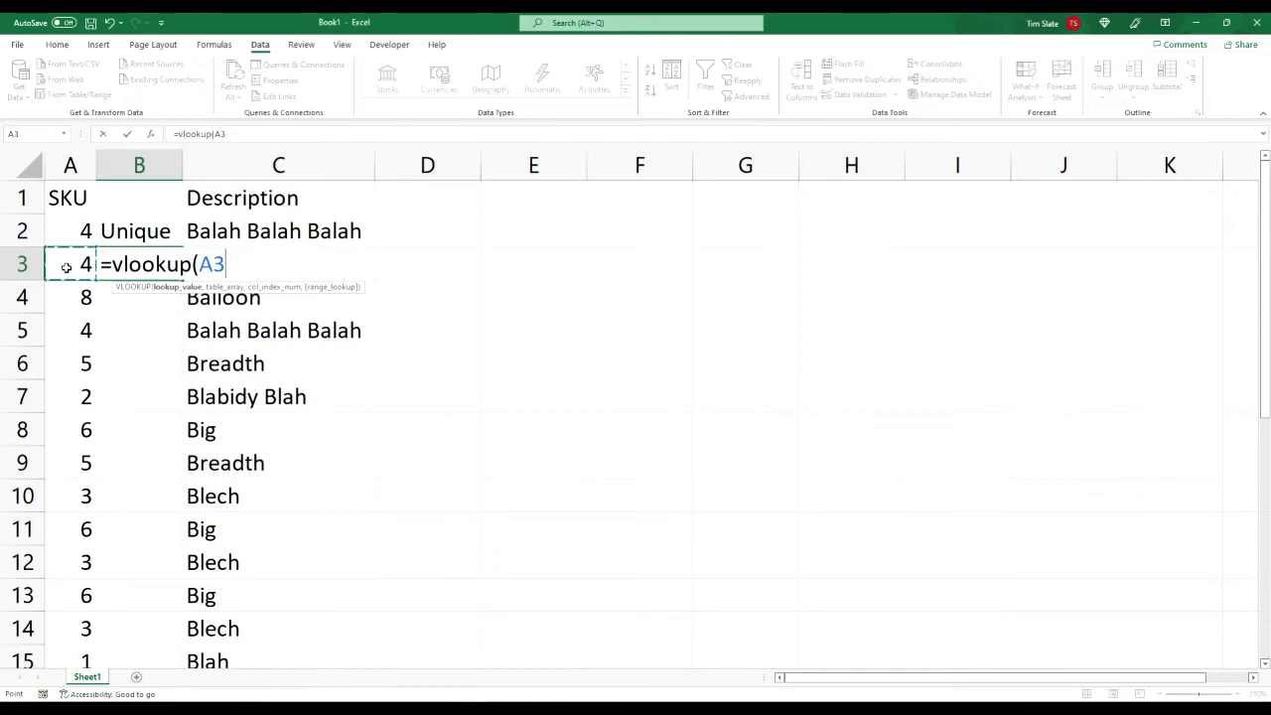
text(,)
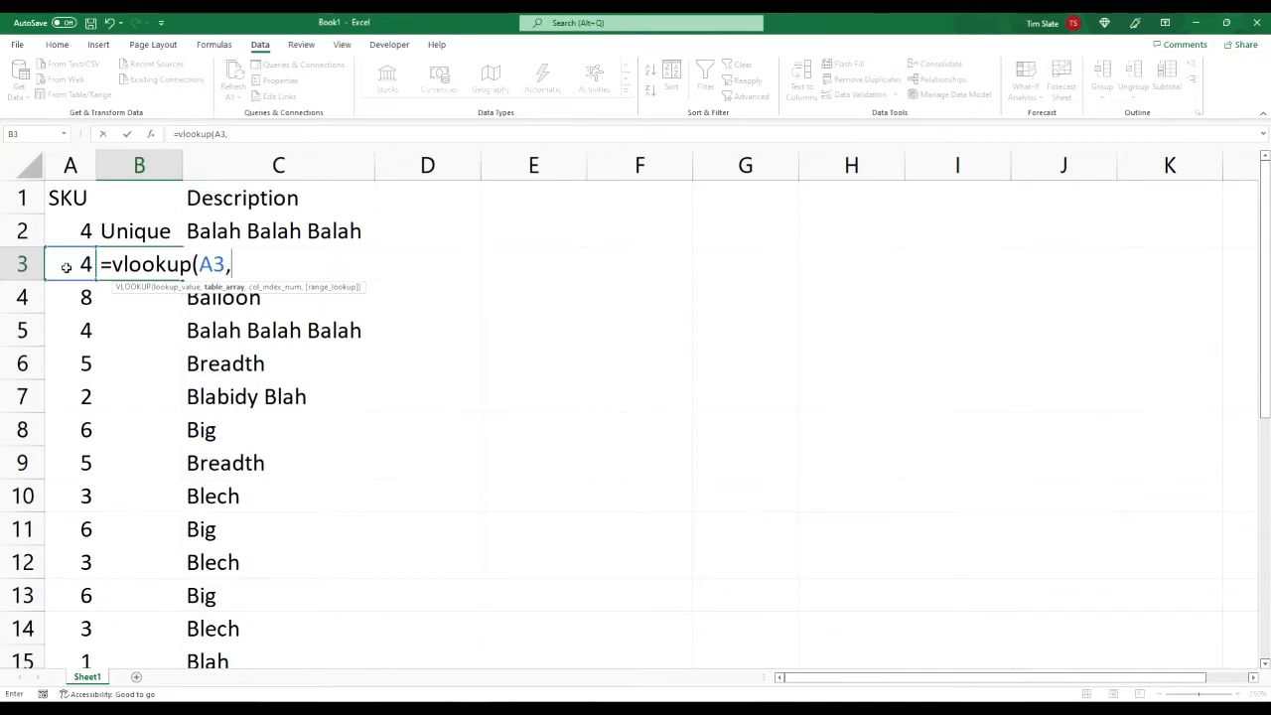
Step: Set the VLOOKUP table array to A$2:A2, fixing only the row of the range's starting cell
text(A2:)
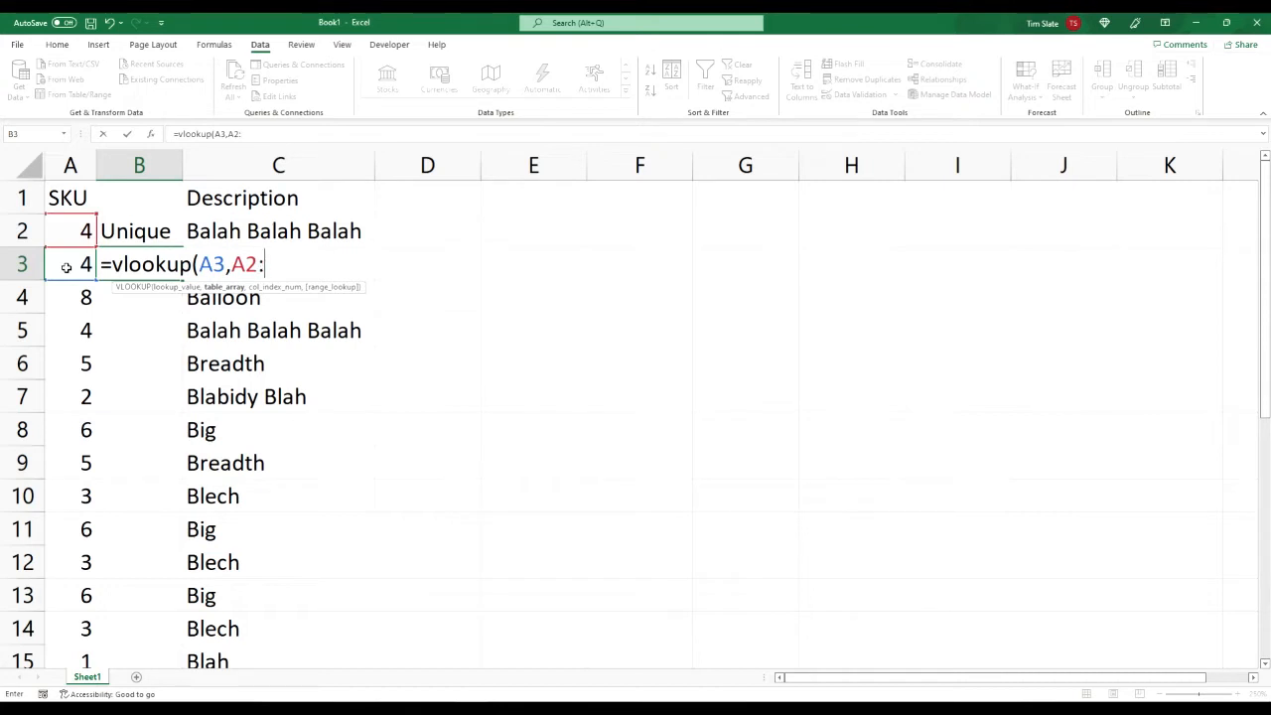
text(a2)
key(BackSpace)
key(BackSpace)
text(A2)
key(BackSpace)
key(BackSpace)
key(BackSpace)
key(BackSpace)
text($2)
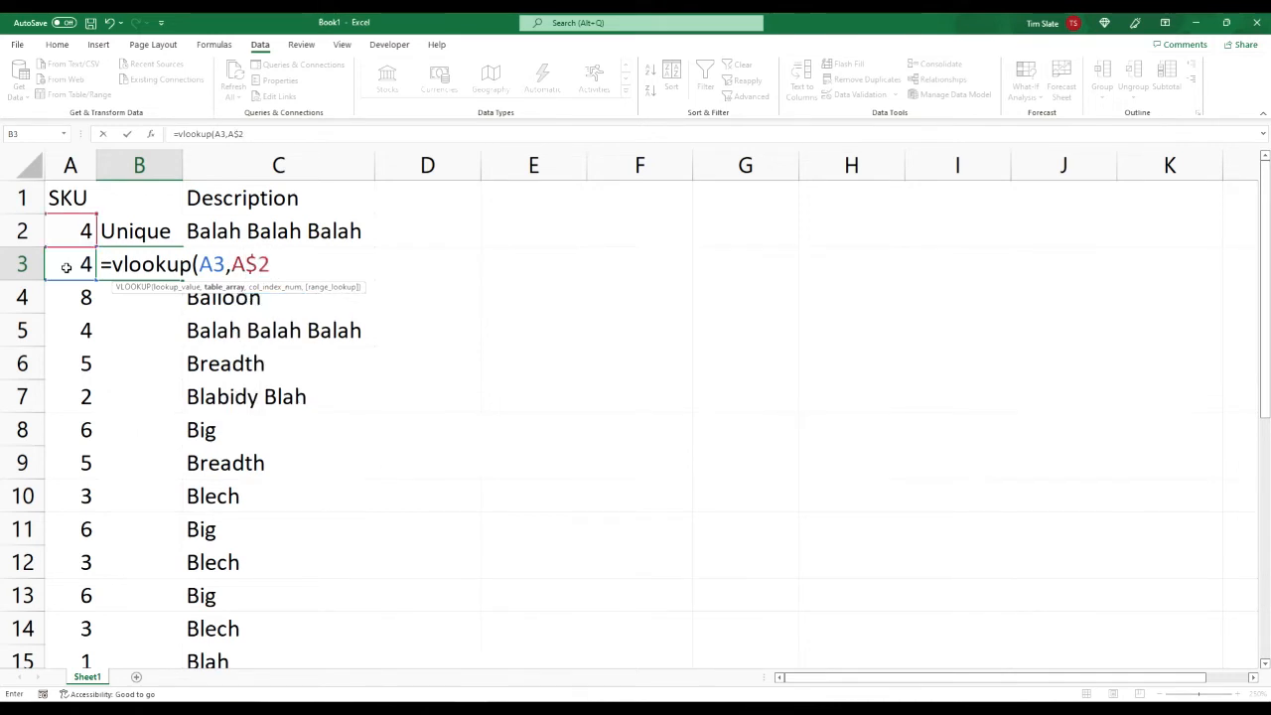
text(:A2,)
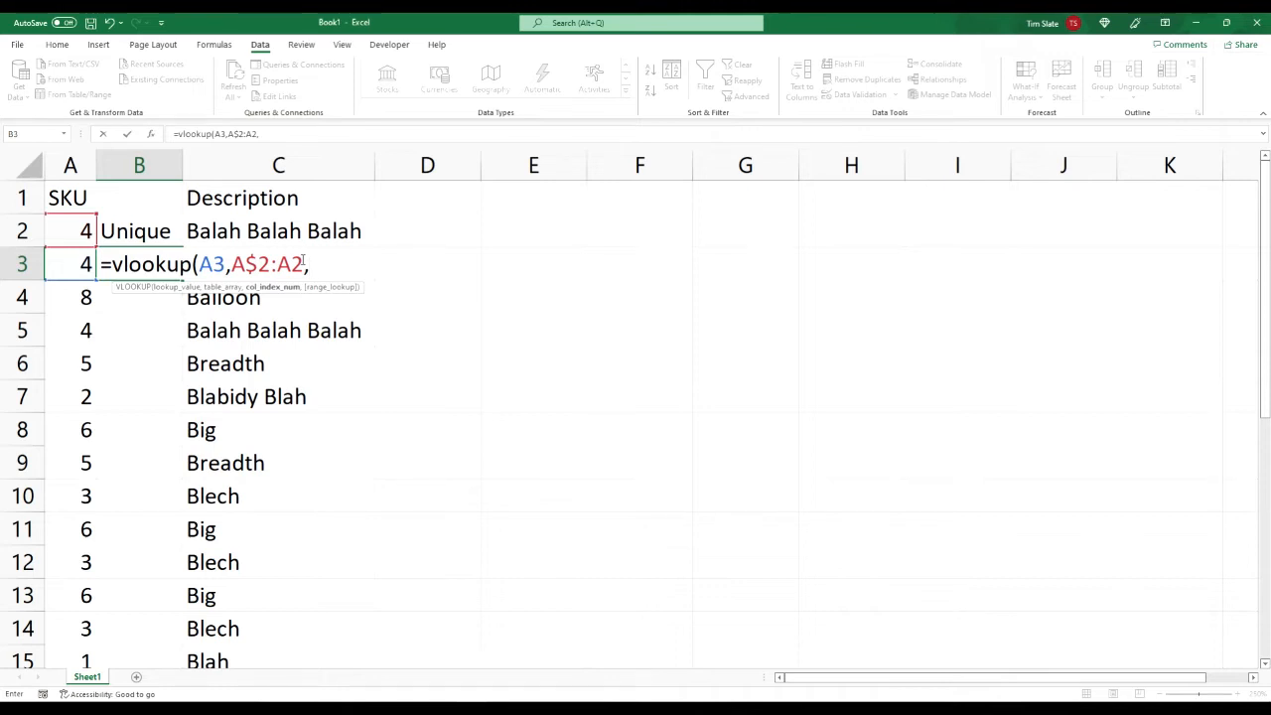
Step: Complete the B3 formula with column index 1 and an exact match using false
text(1,false)
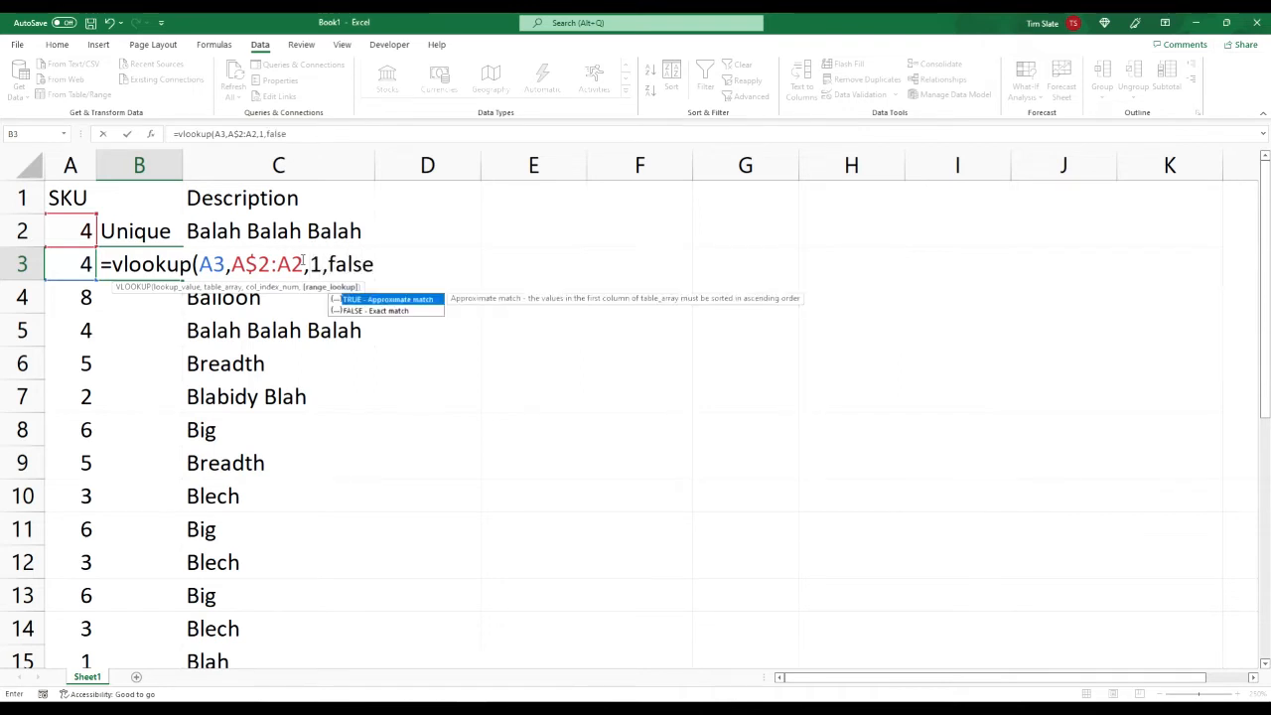
text())
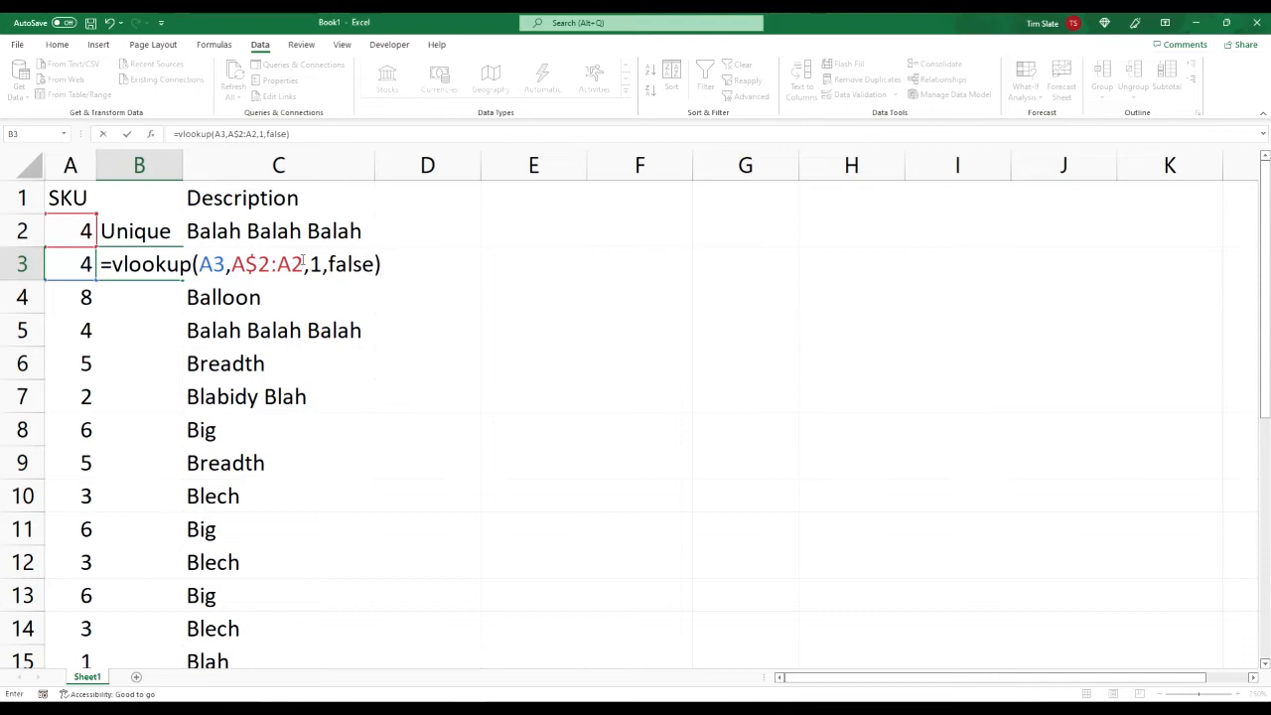
key(Return)
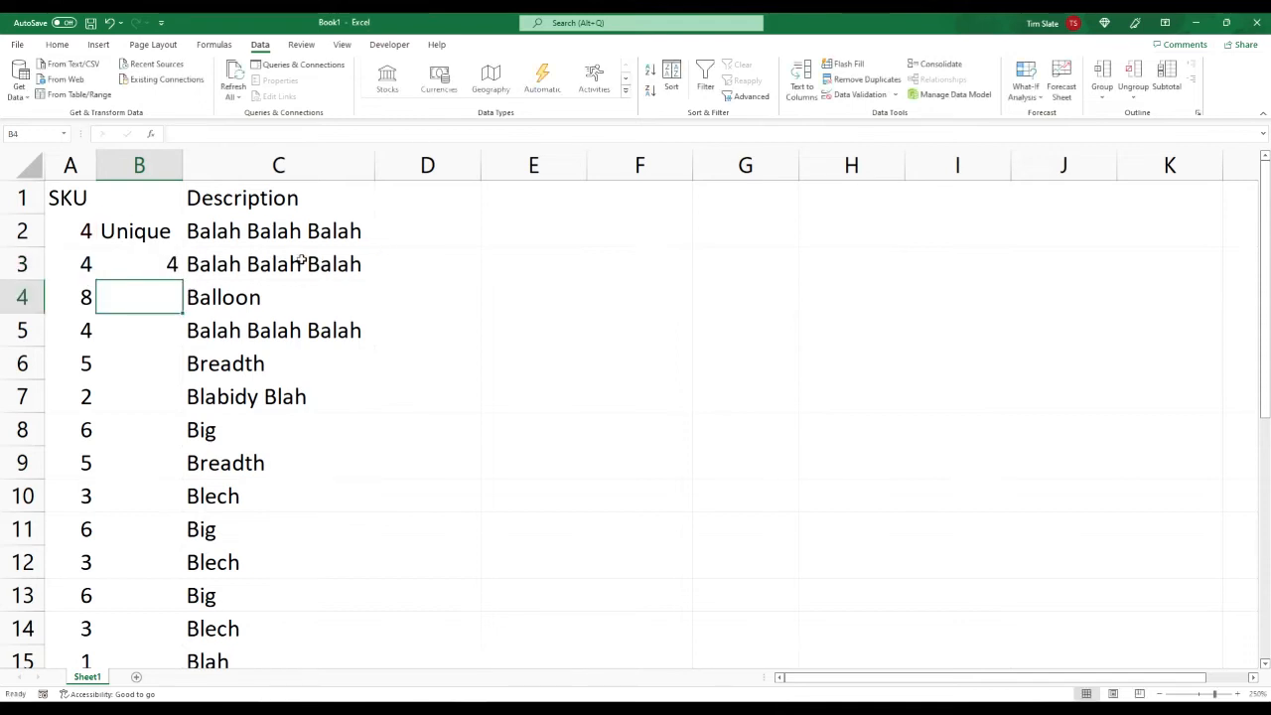
Step: Copy the VLOOKUP formula from B3 down column B through row 25
key(Up)
key(Up)
key(Left)
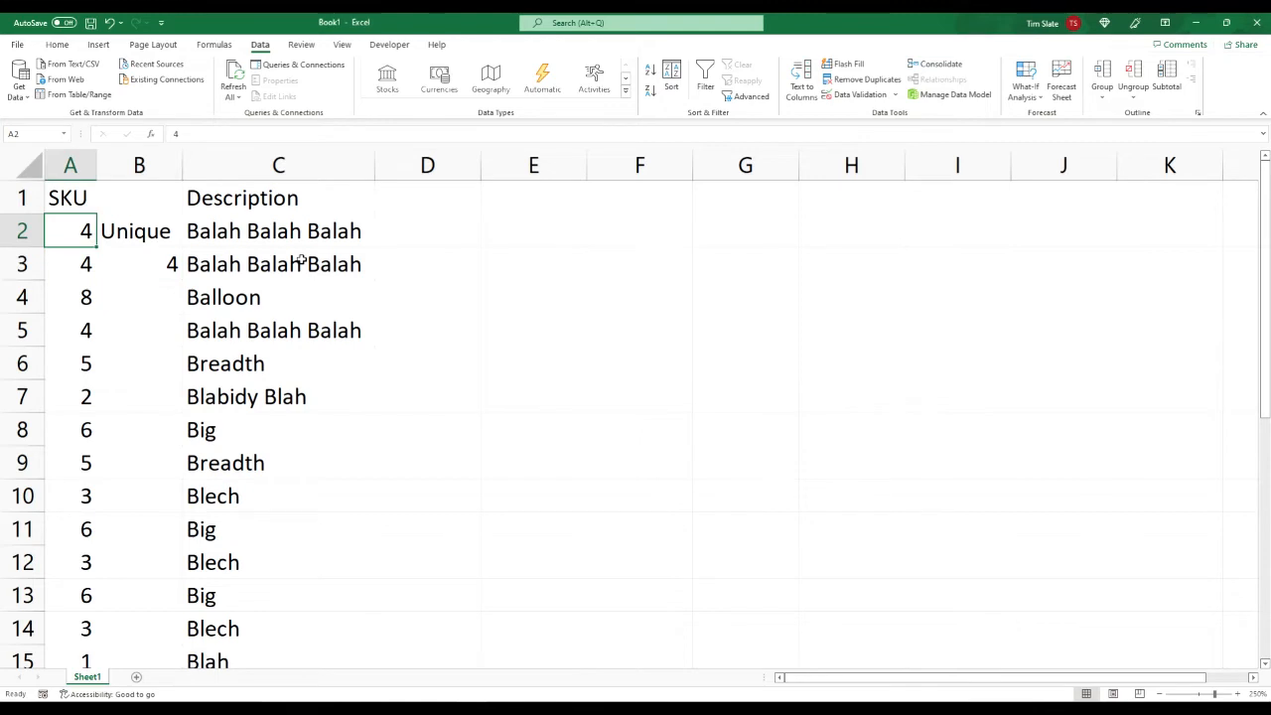
key(Down)
key(Right)
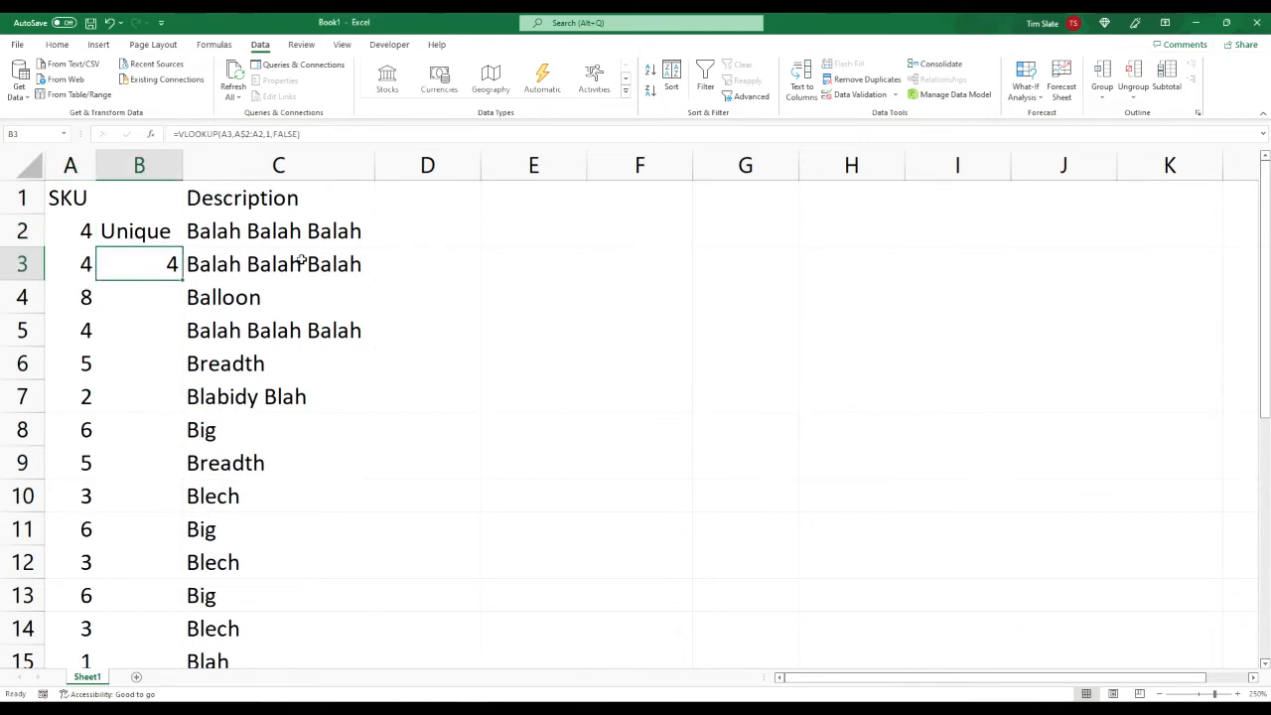
key(ctrl+c)
key(shift+Down)
key(shift+Down)
key(shift+Down)
key(shift+Down)
key(shift+Down)
key(shift+Down)
key(shift+Down)
key(shift+Down)
key(shift+Down)
key(shift+Down)
key(shift+Down)
key(shift+Down)
key(shift+Down)
key(shift+Down)
key(shift+Down)
key(shift+Down)
key(shift+Down)
key(shift+Down)
key(shift+Down)
key(shift+Down)
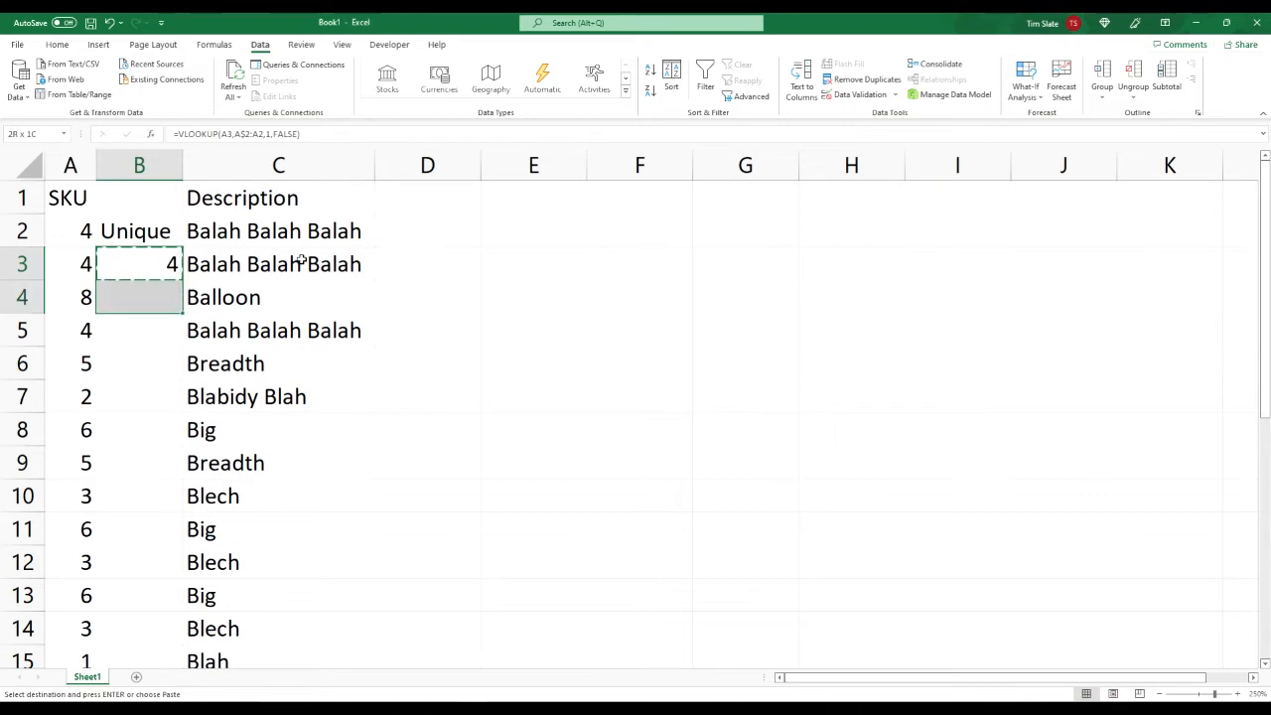
key(shift+Down)
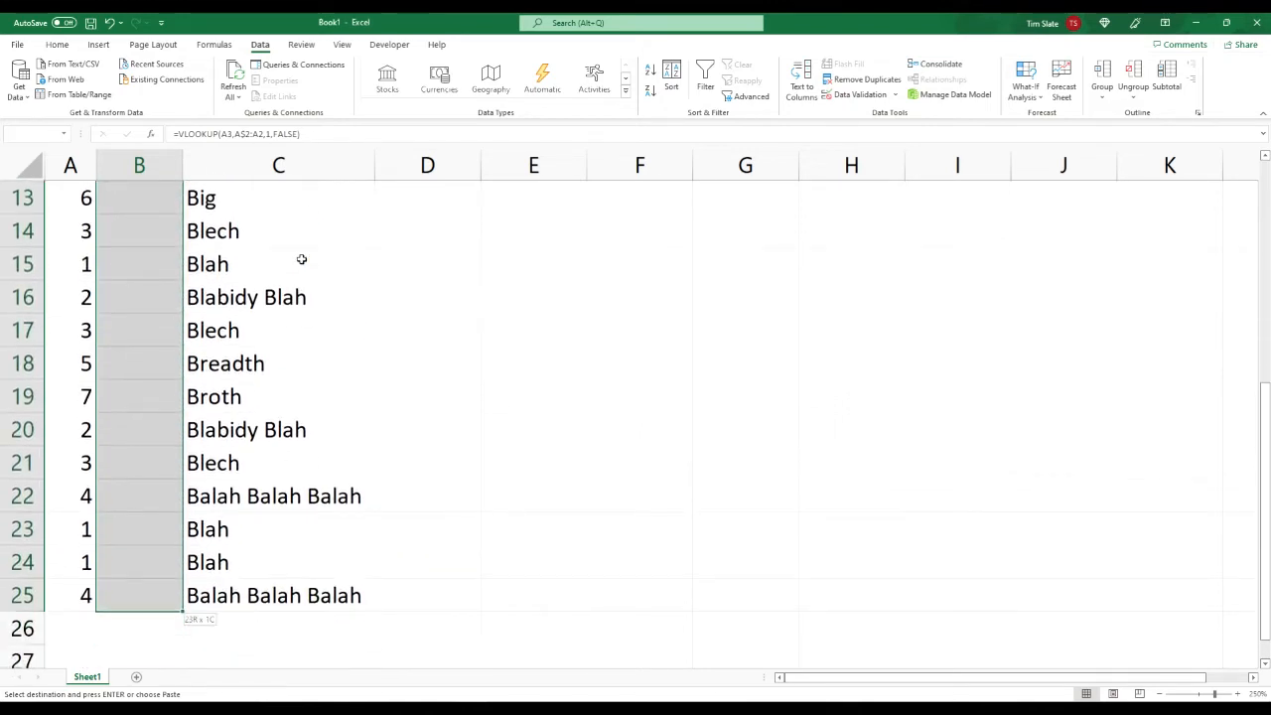
key(Return)
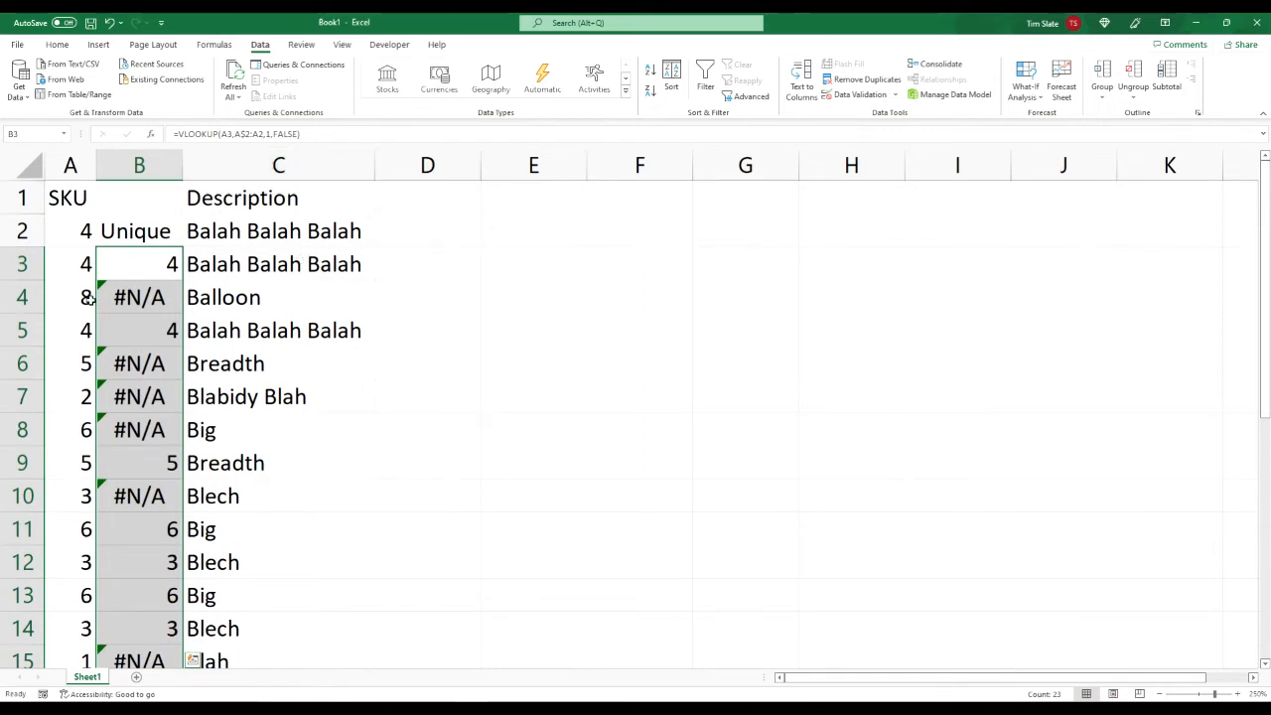
Step: Examine the lookup results and formulas in B3 to B9 against the SKUs in column A
click(136, 263)
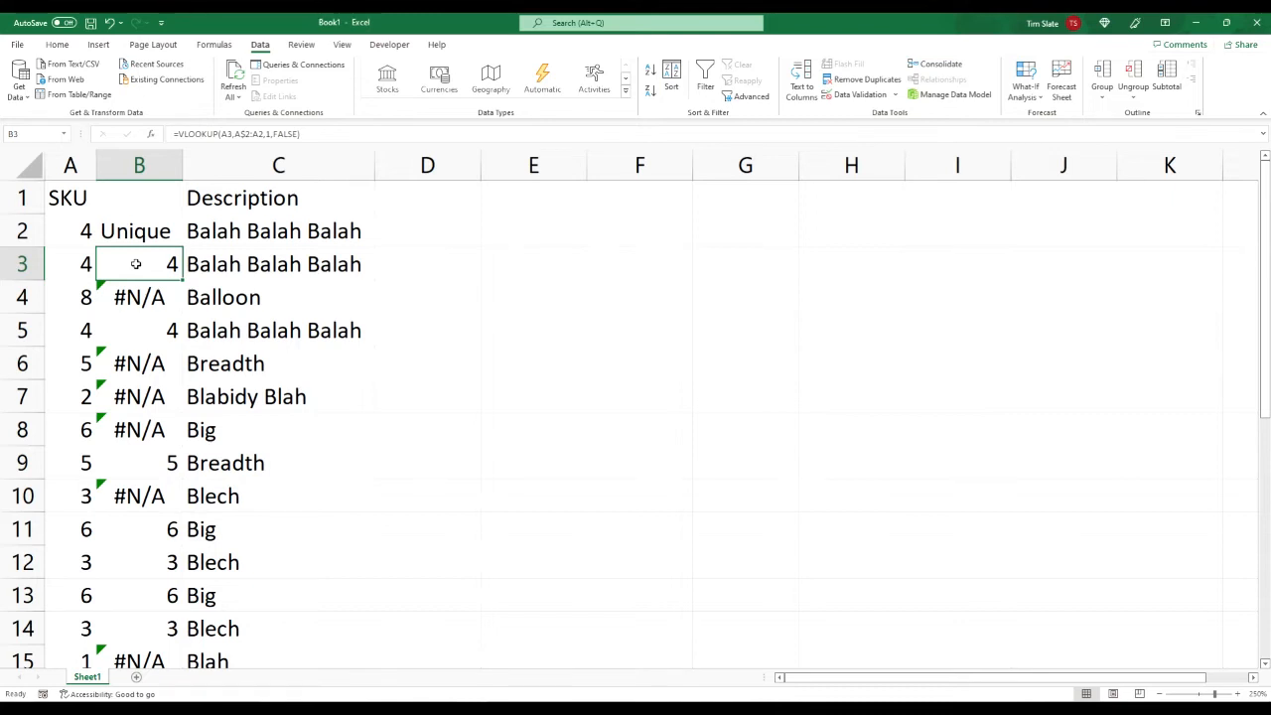
key(Down)
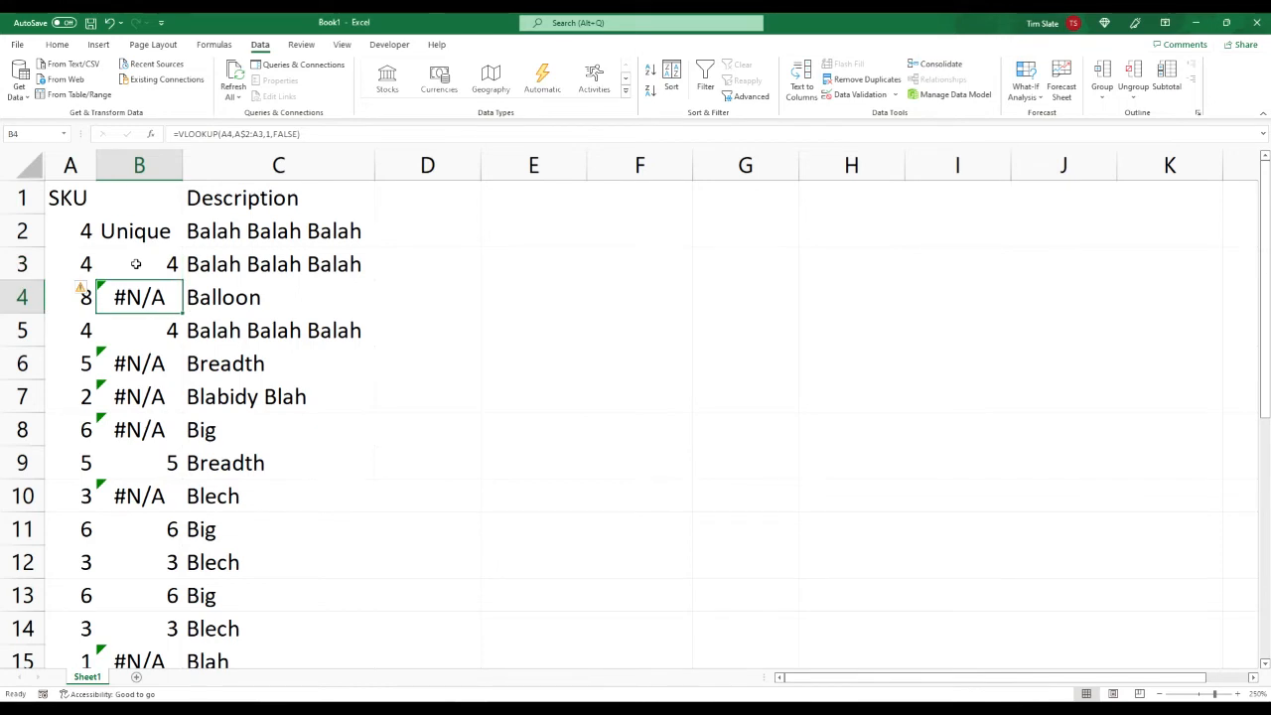
key(Left)
key(Right)
key(Down)
key(Down)
key(Up)
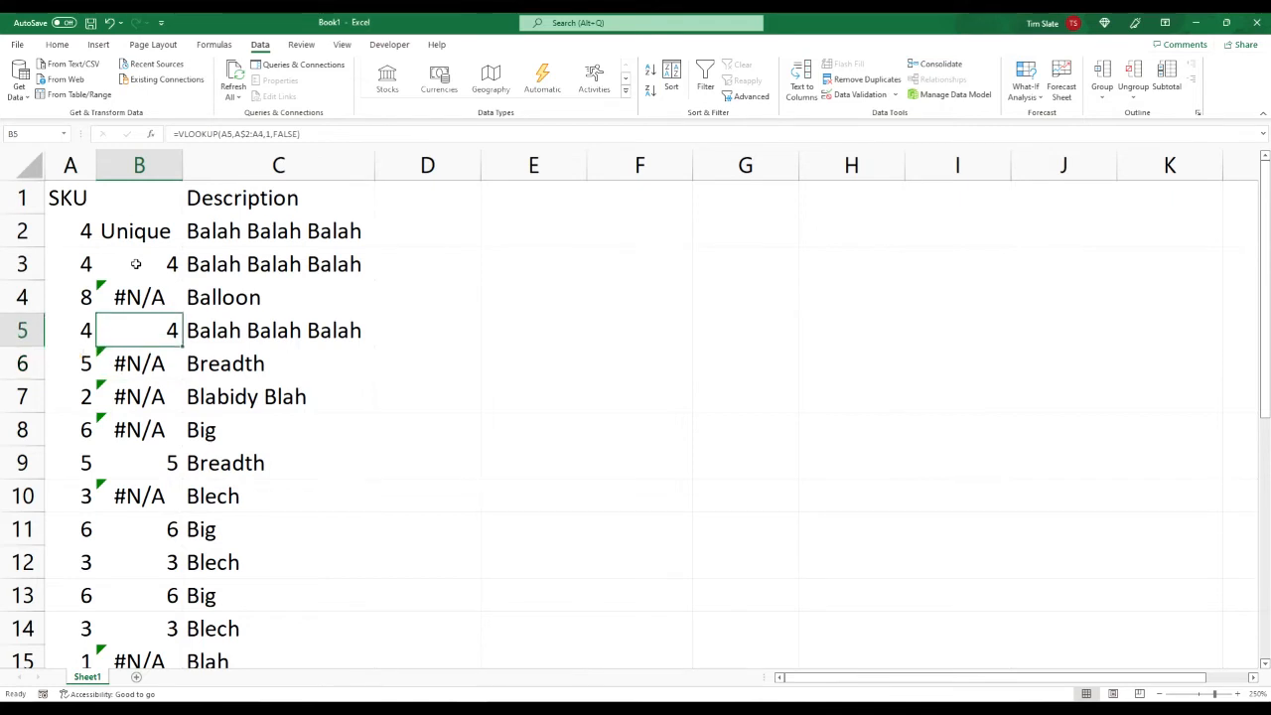
key(Down)
key(Left)
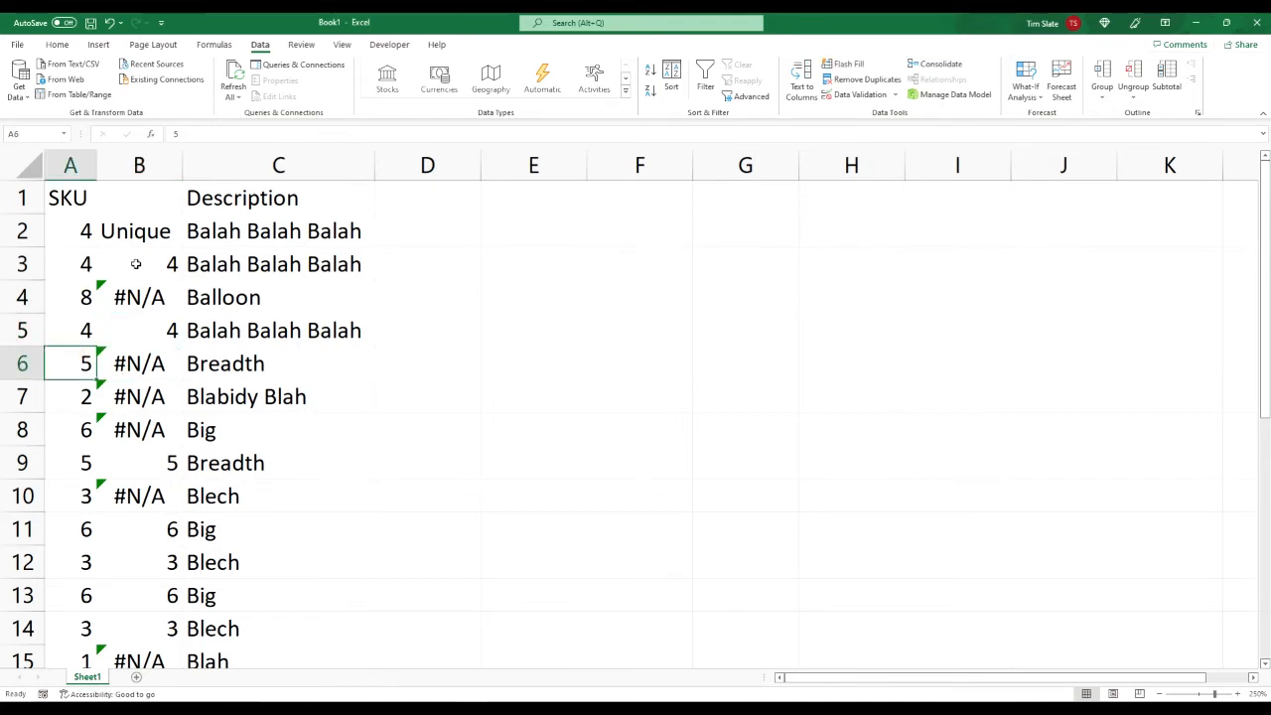
key(Down)
key(Down)
key(Down)
key(Down)
key(Down)
key(Up)
key(Up)
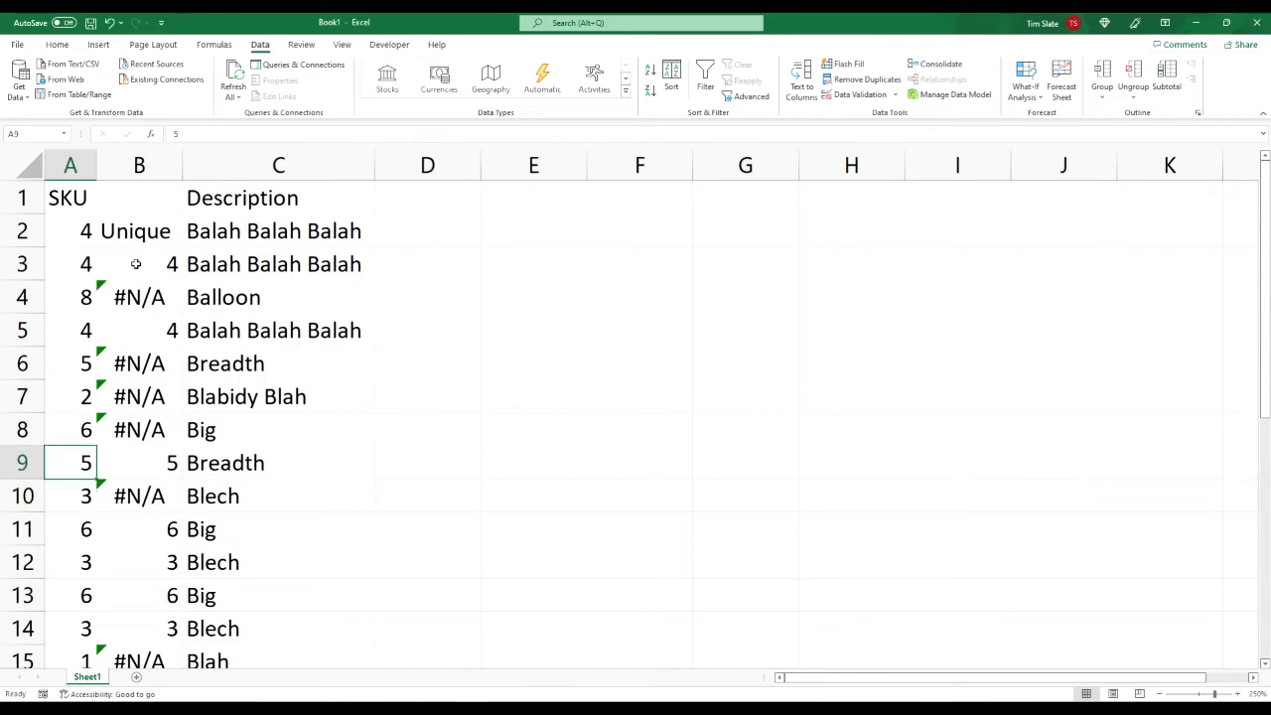
key(Right)
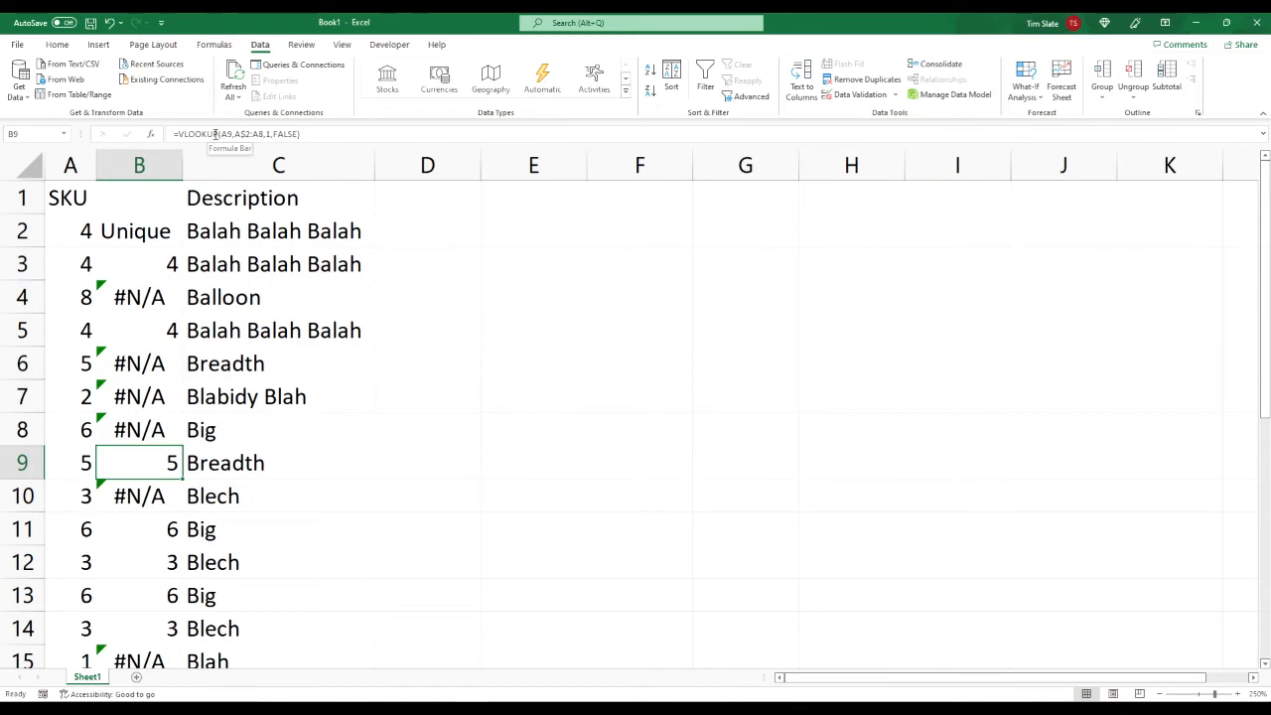
Step: Examine the lookup value and expanding table range in the B9 and B13 VLOOKUP formulas, leaving both formulas as they are
key(XF86AudioMute)
key(XF86AudioMute)
key(F2)
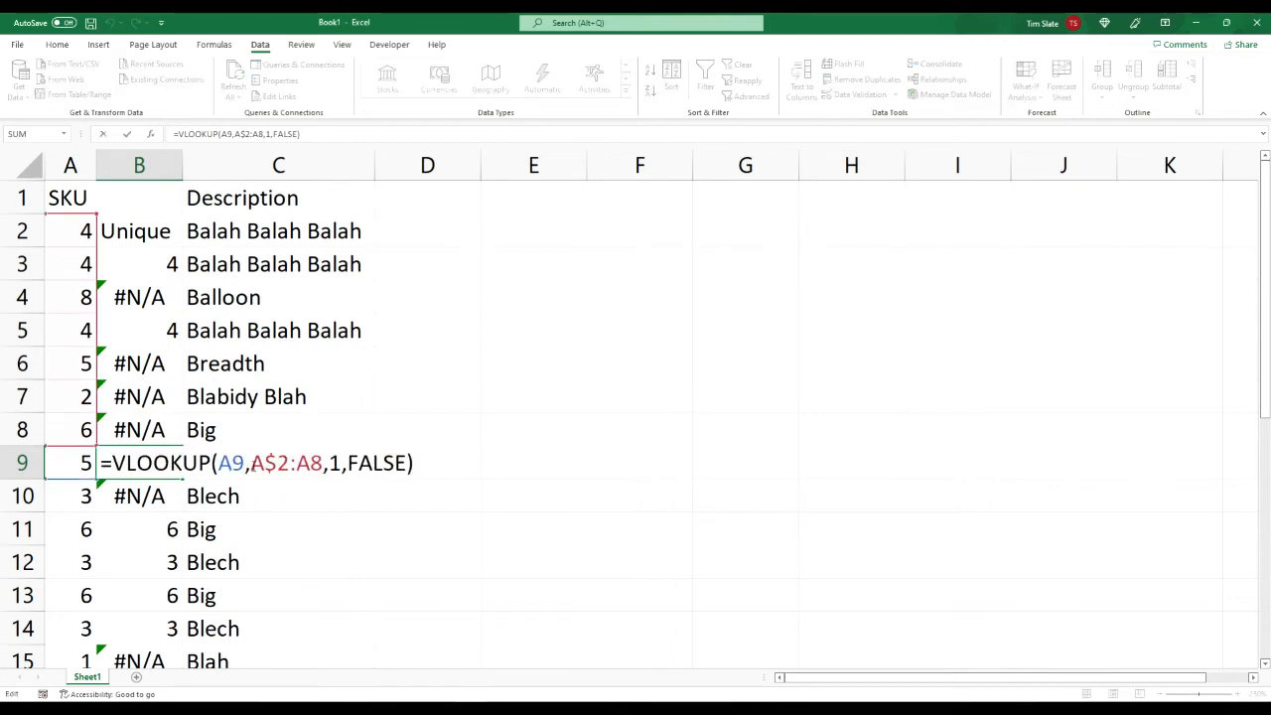
drag(251, 463, 289, 462)
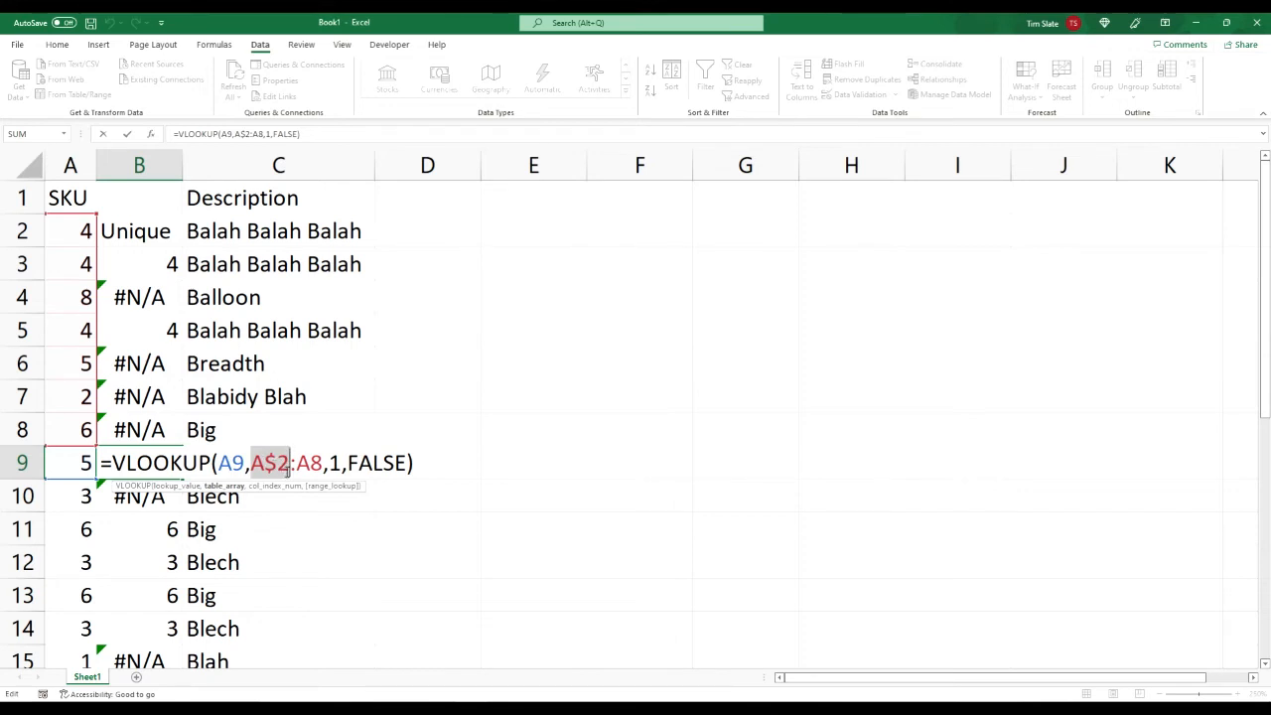
click(166, 424)
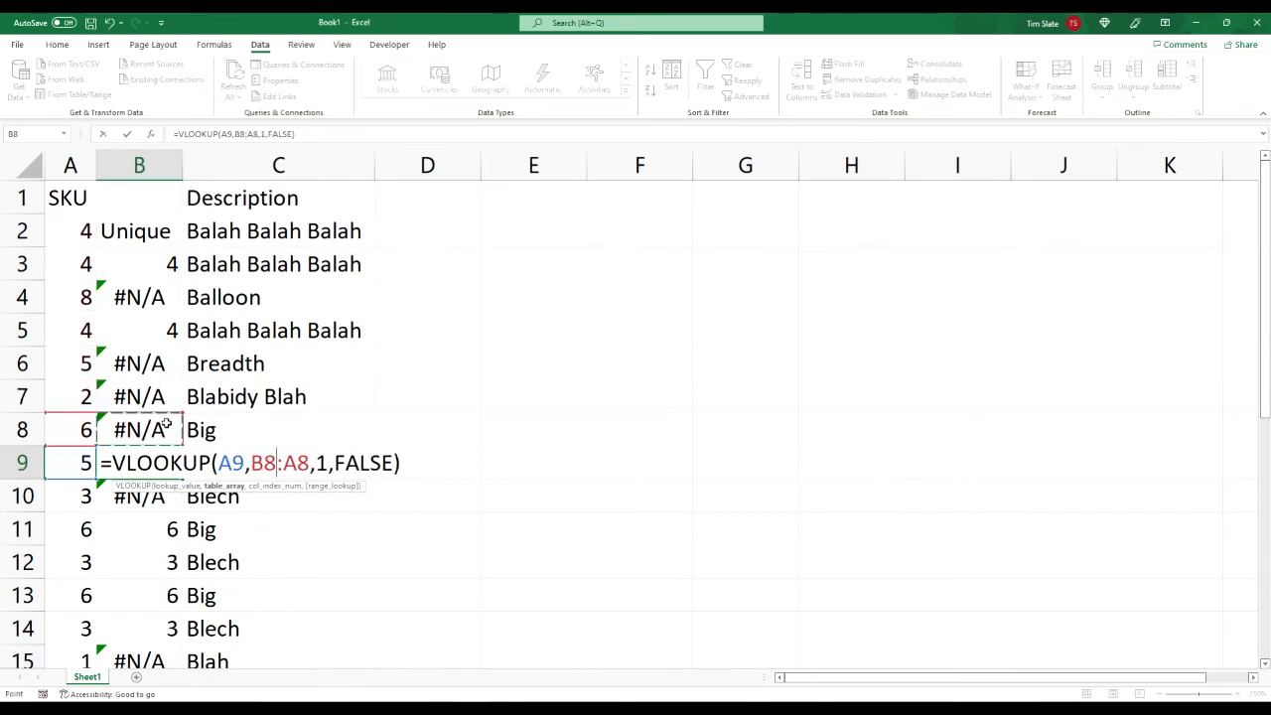
key(Escape)
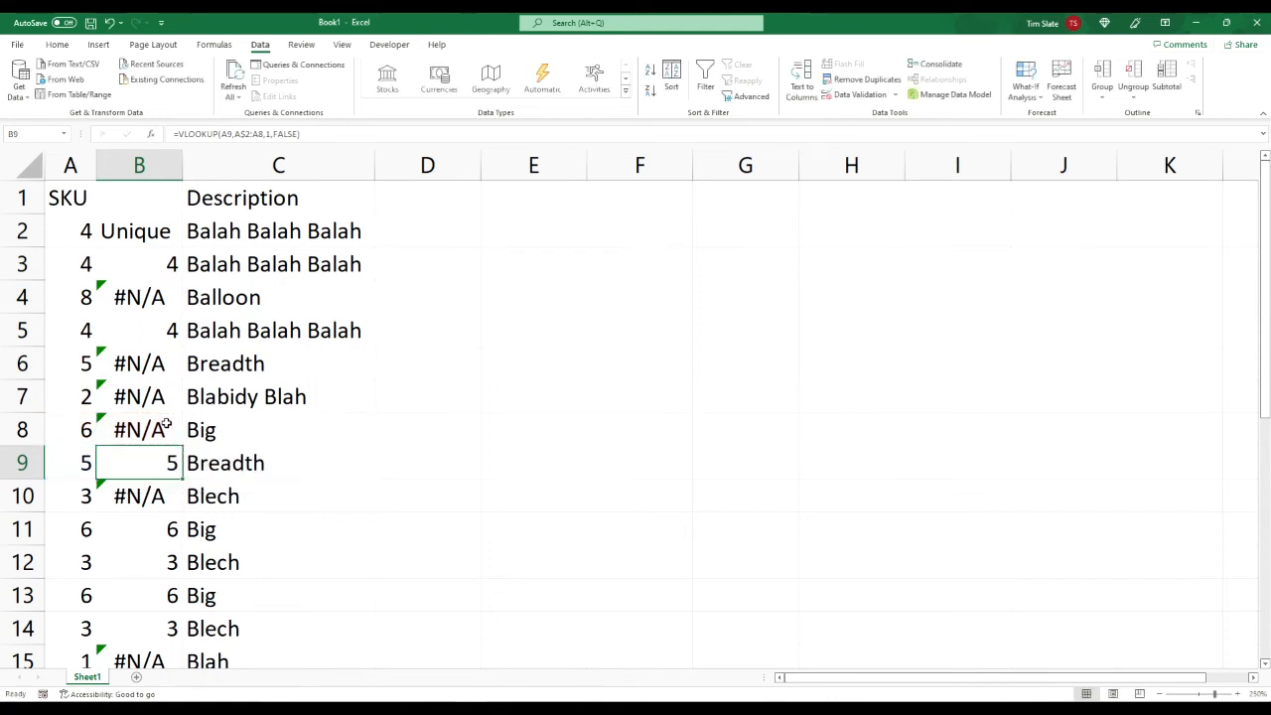
key(Down)
key(Down)
key(Down)
key(Down)
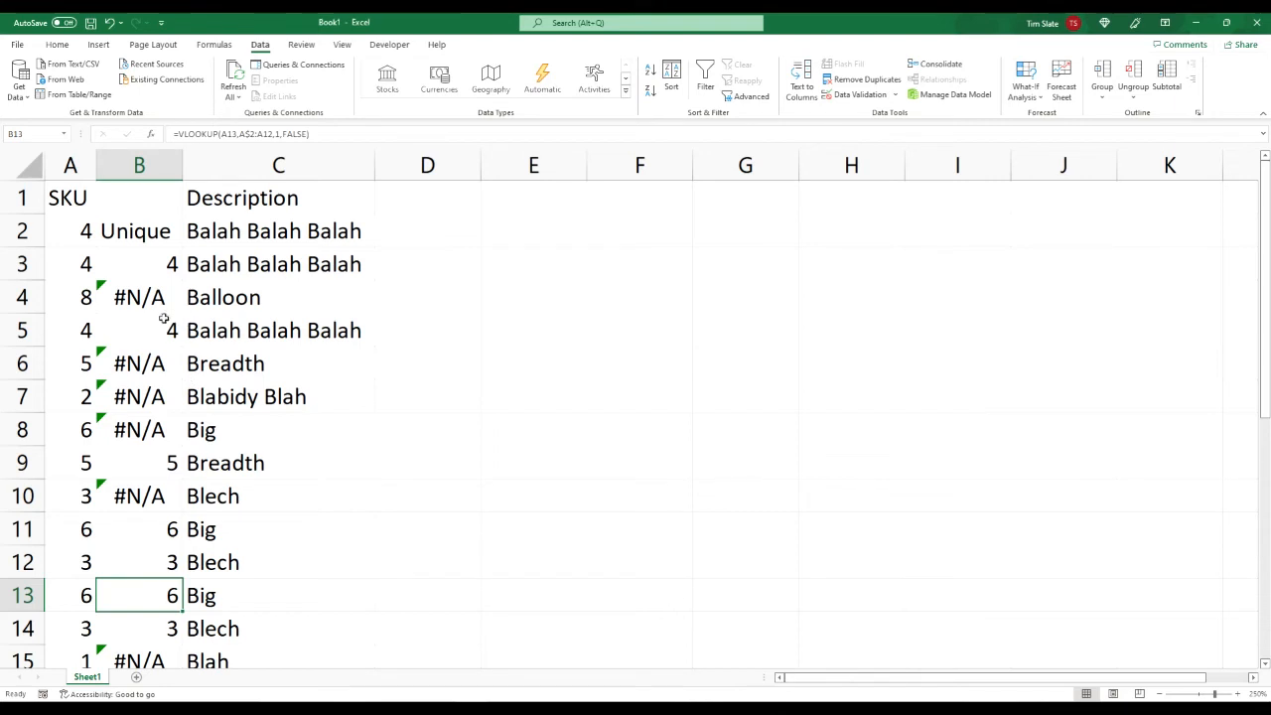
key(F2)
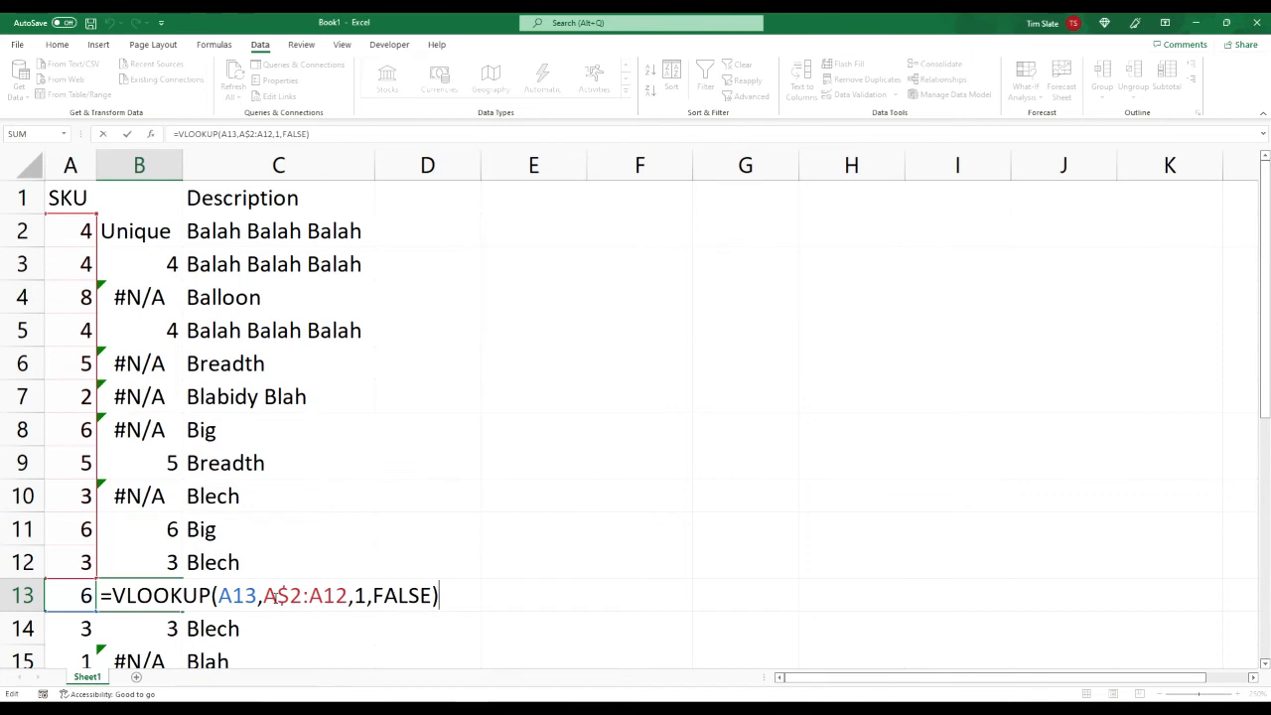
key(Escape)
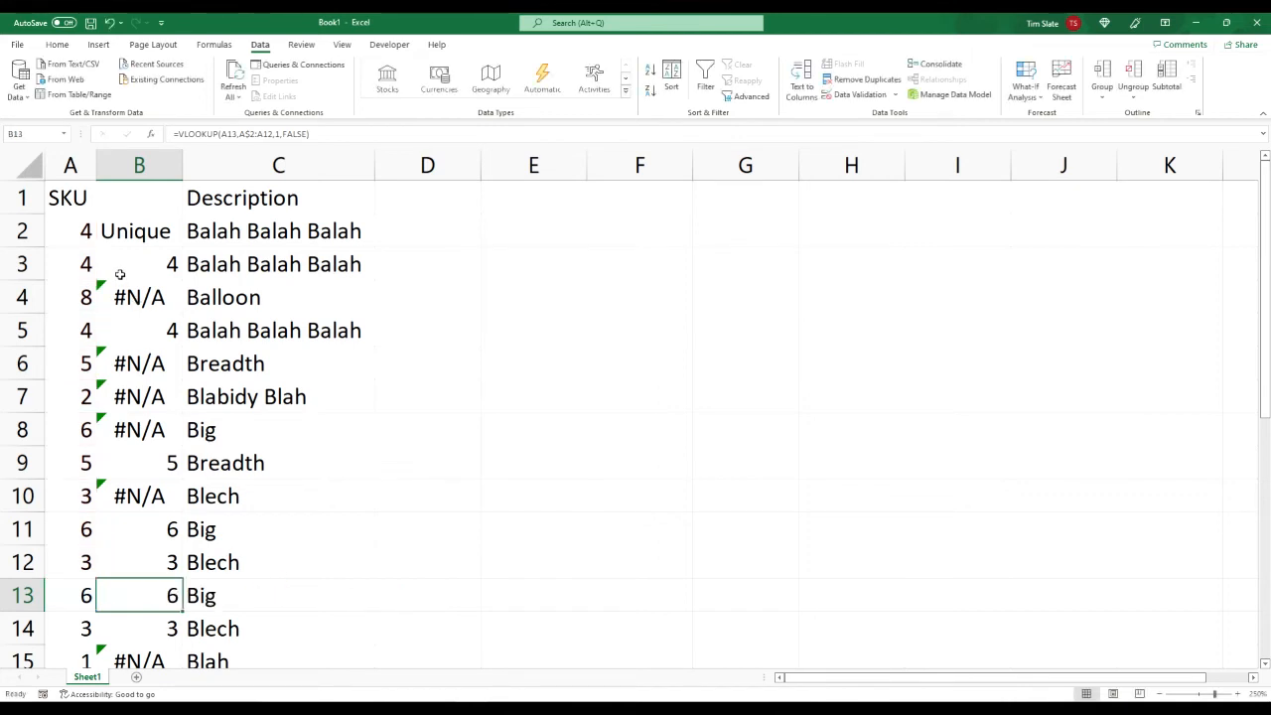
Step: Turn on filtering for the whole sheet and filter column B to exclude the Unique and #N/A values
click(30, 166)
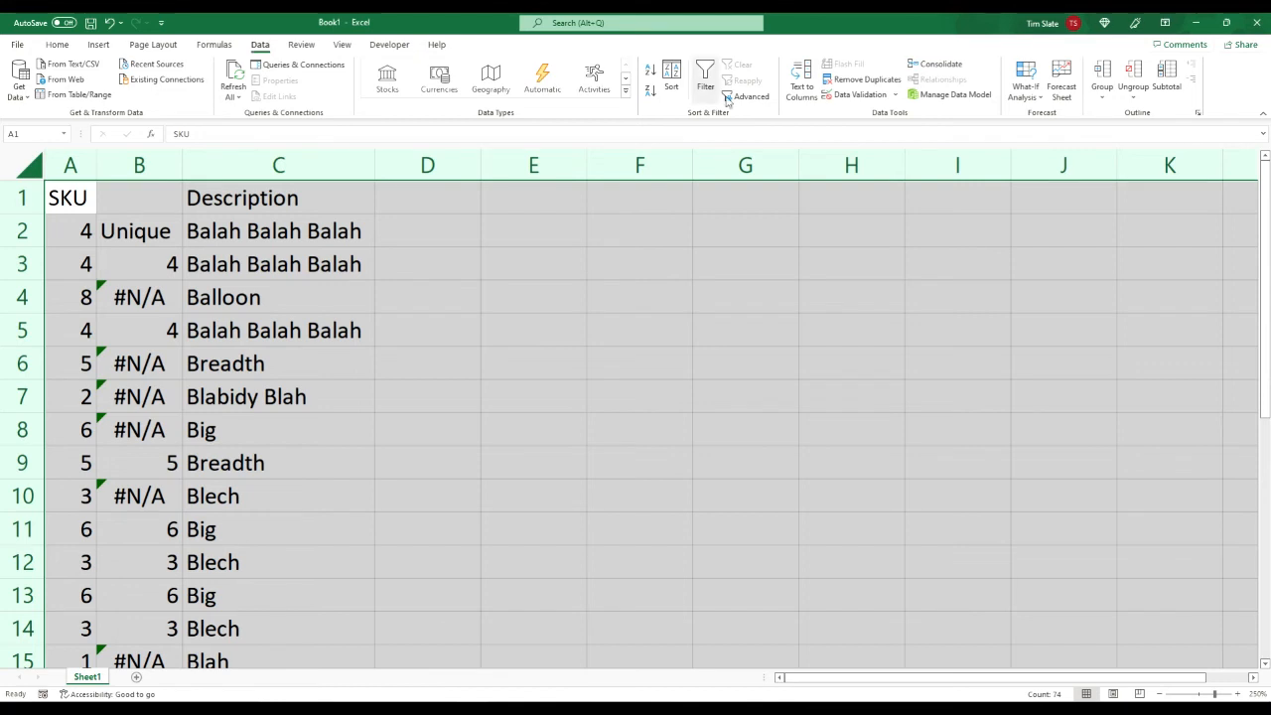
click(704, 78)
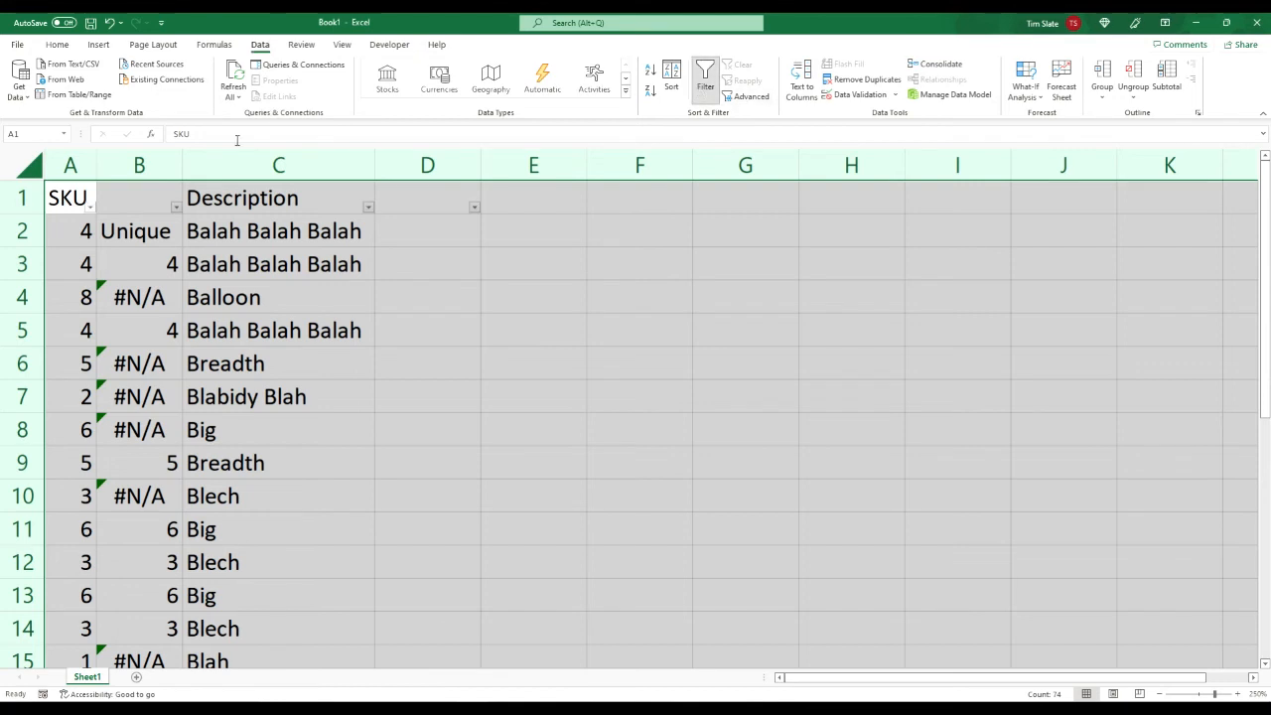
click(176, 208)
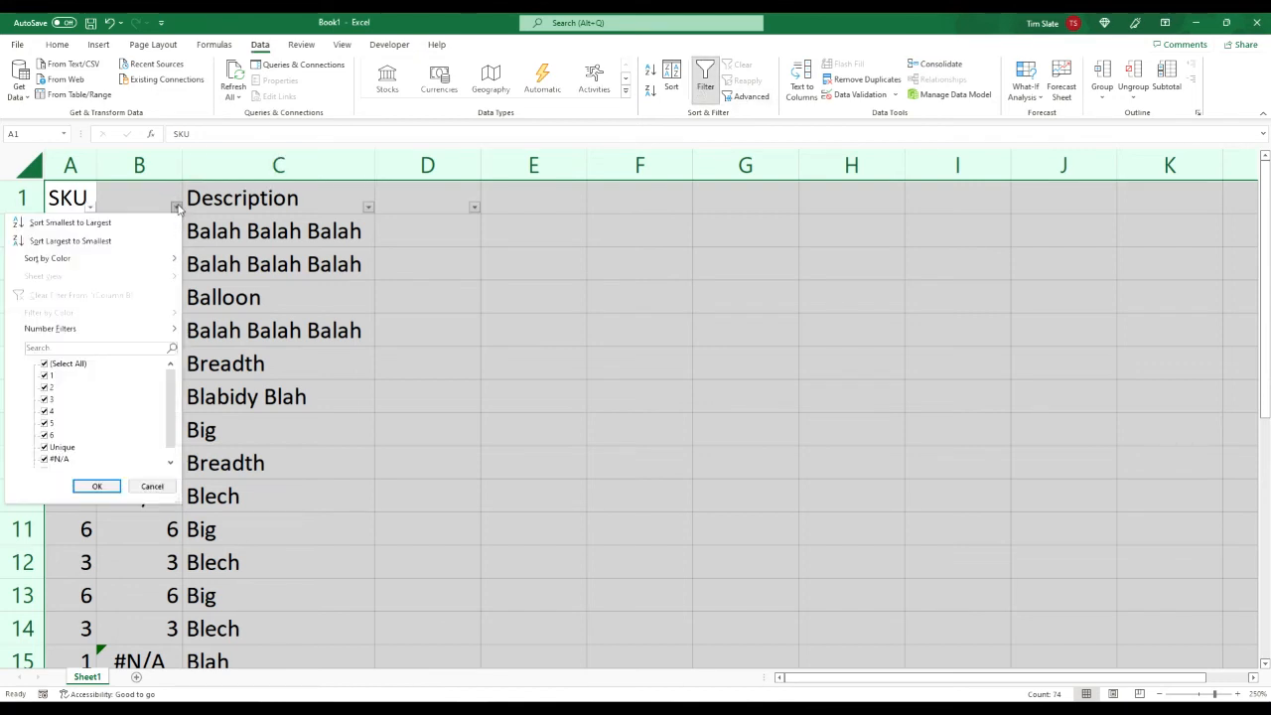
click(55, 448)
click(63, 461)
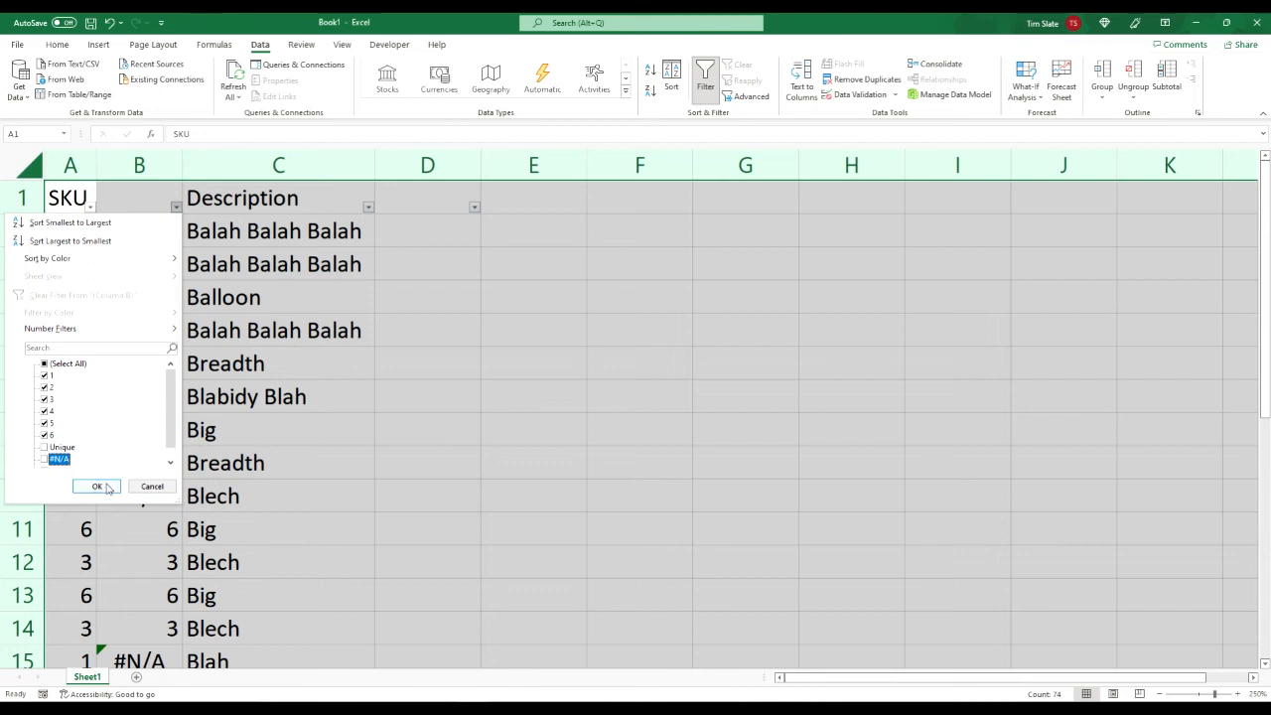
click(97, 487)
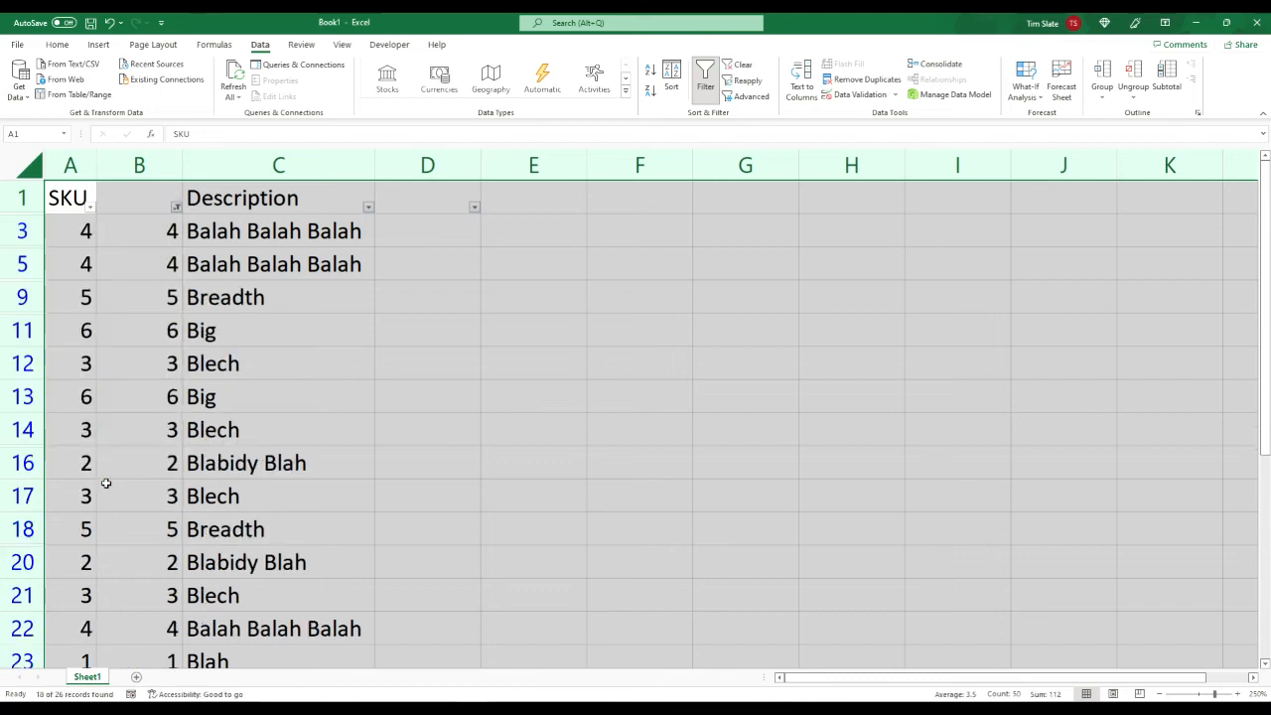
click(20, 230)
drag(20, 230, 22, 383)
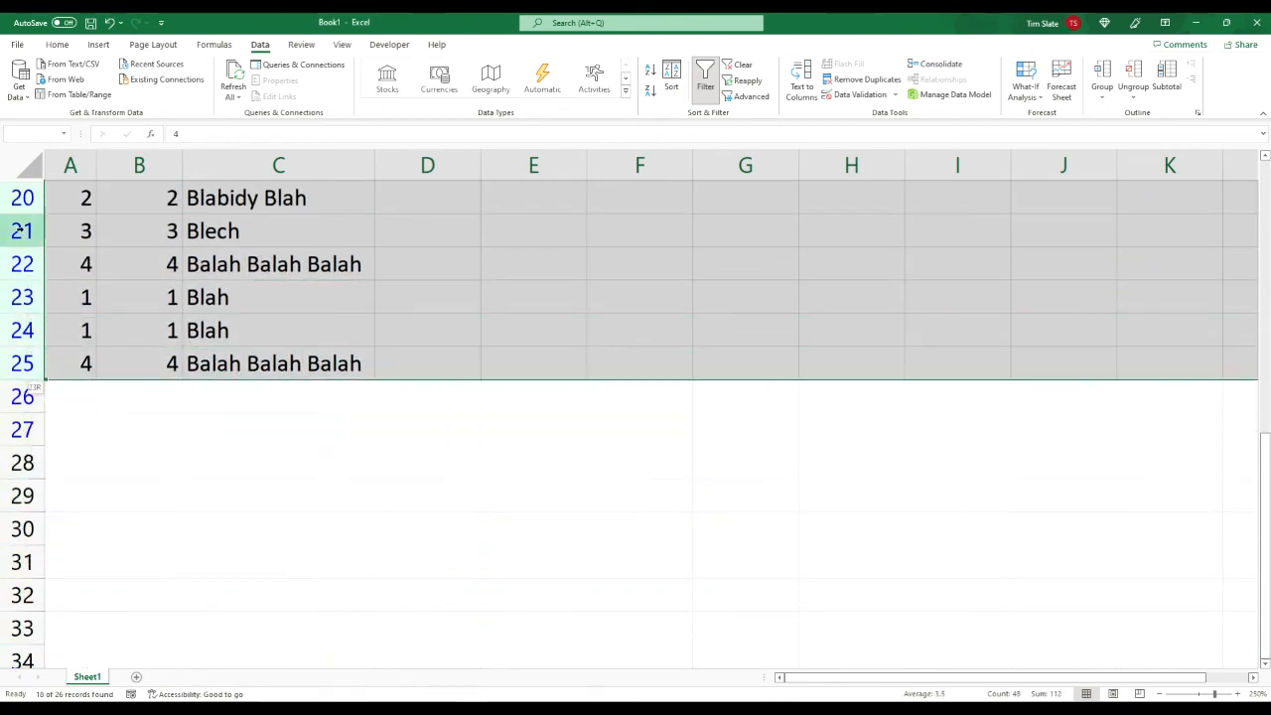
click(24, 289)
key(Up)
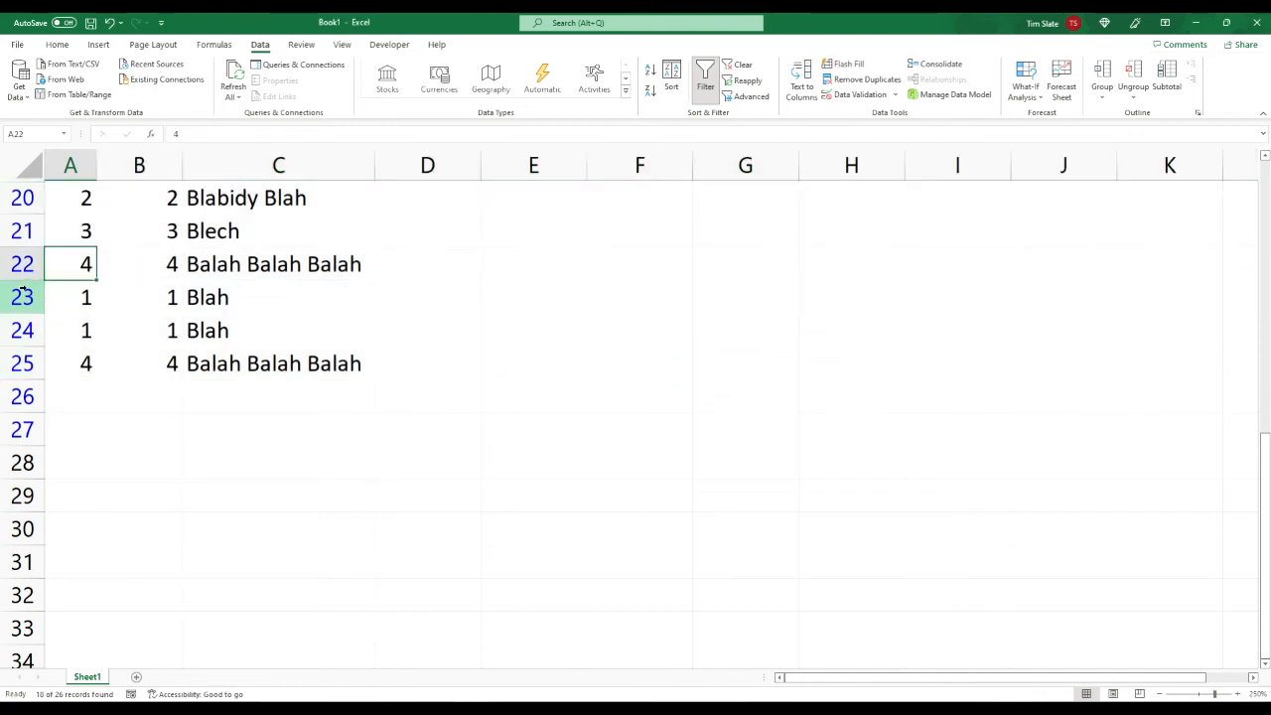
Step: Delete the filtered duplicate rows from row 3 through row 27 and clear the column B filter
scroll(22, 291, up, 4)
click(13, 230)
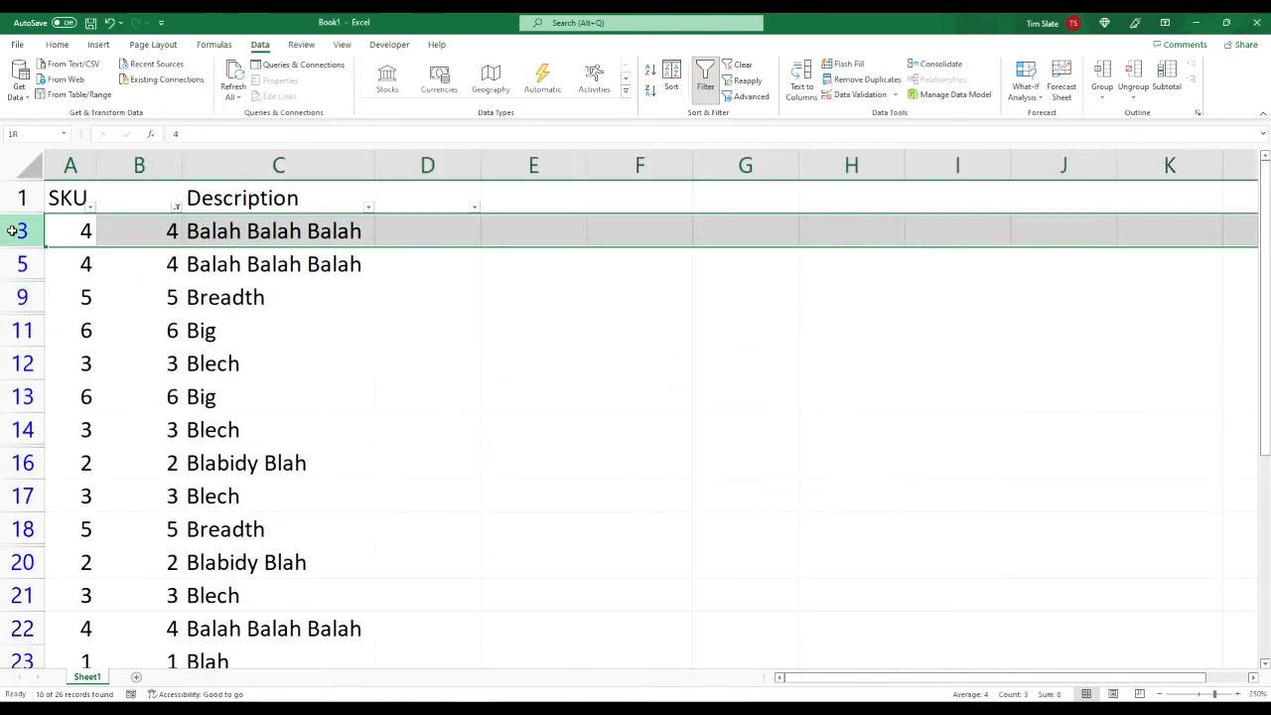
key(shift+Down)
key(shift+Down)
key(shift+Down)
key(shift+Down)
key(shift+Down)
key(shift+Down)
key(shift+Down)
key(shift+Down)
key(shift+Down)
key(shift+Down)
key(shift+Down)
key(shift+Down)
key(shift+Down)
key(shift+Down)
key(shift+Down)
key(shift+Down)
key(shift+Down)
key(shift+Down)
key(shift+Down)
key(shift+Up)
key(shift+Up)
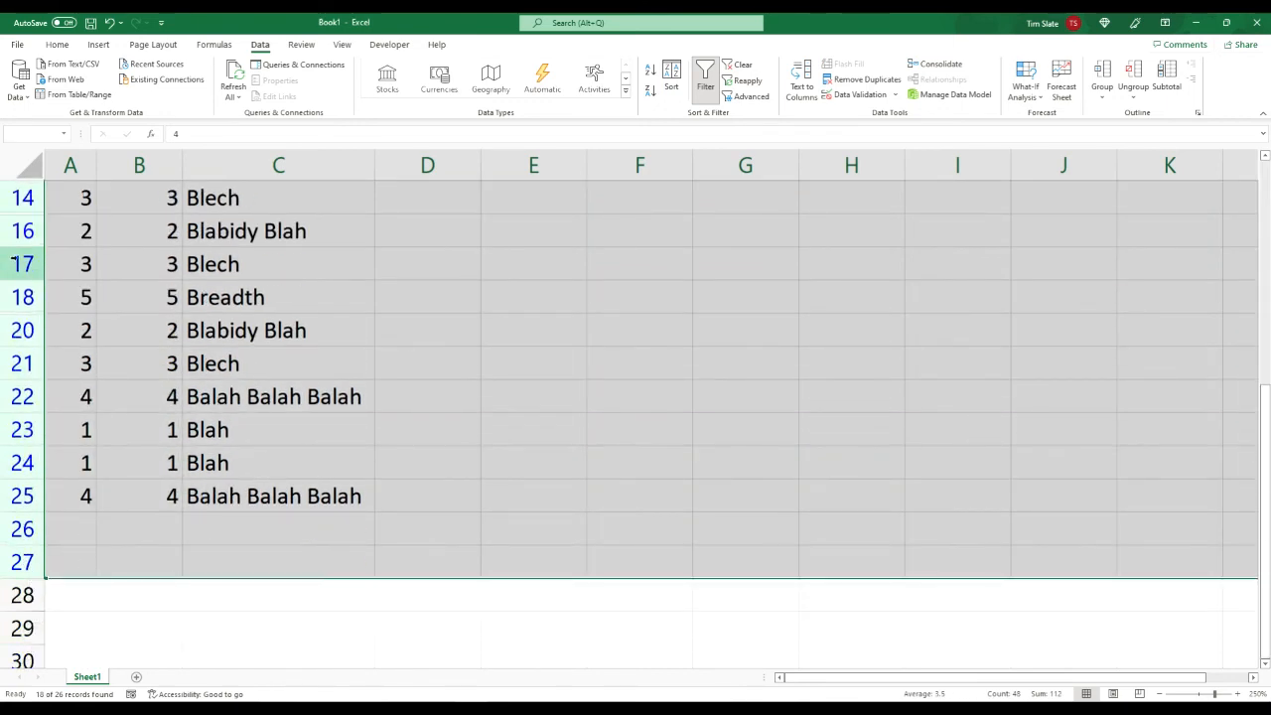
right_click(19, 265)
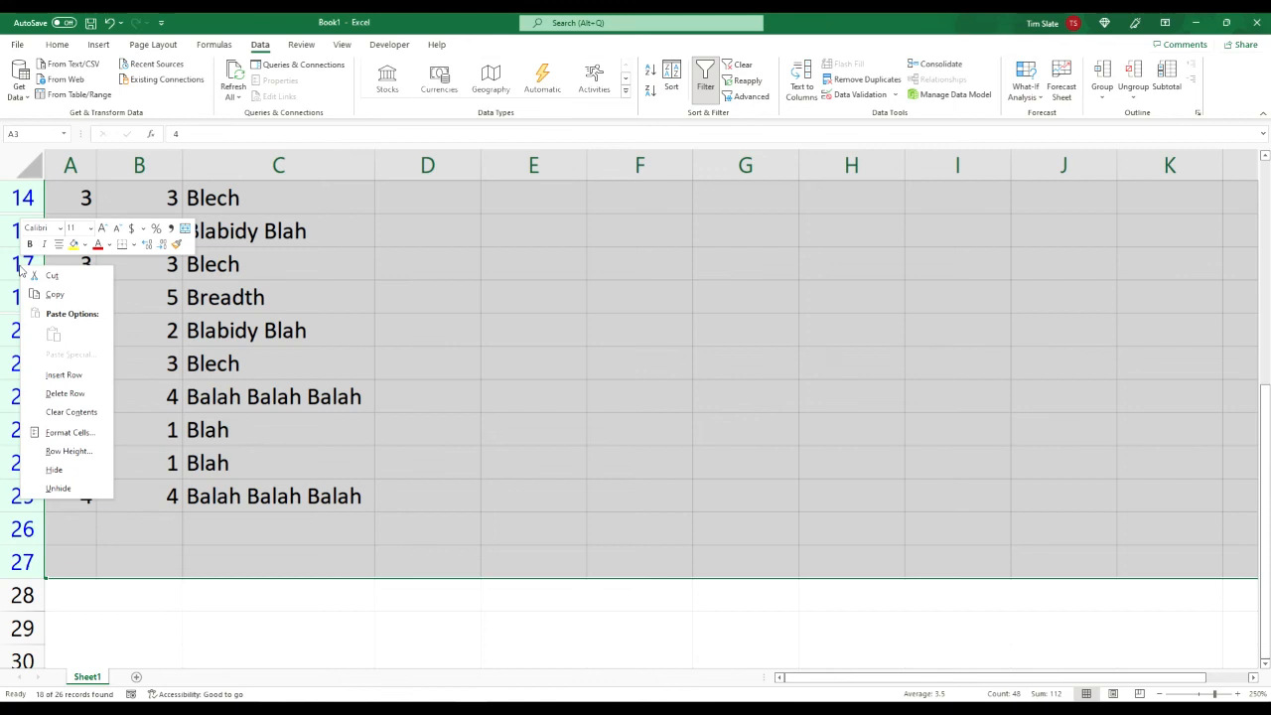
click(65, 394)
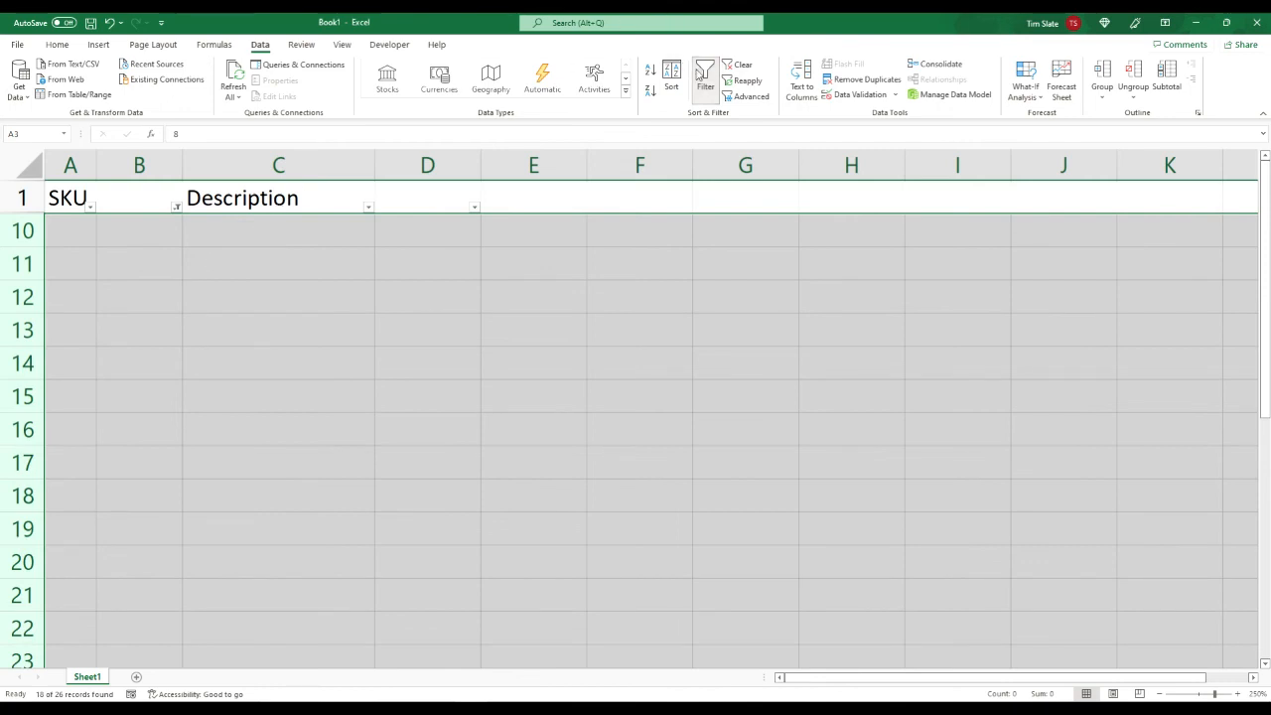
click(738, 65)
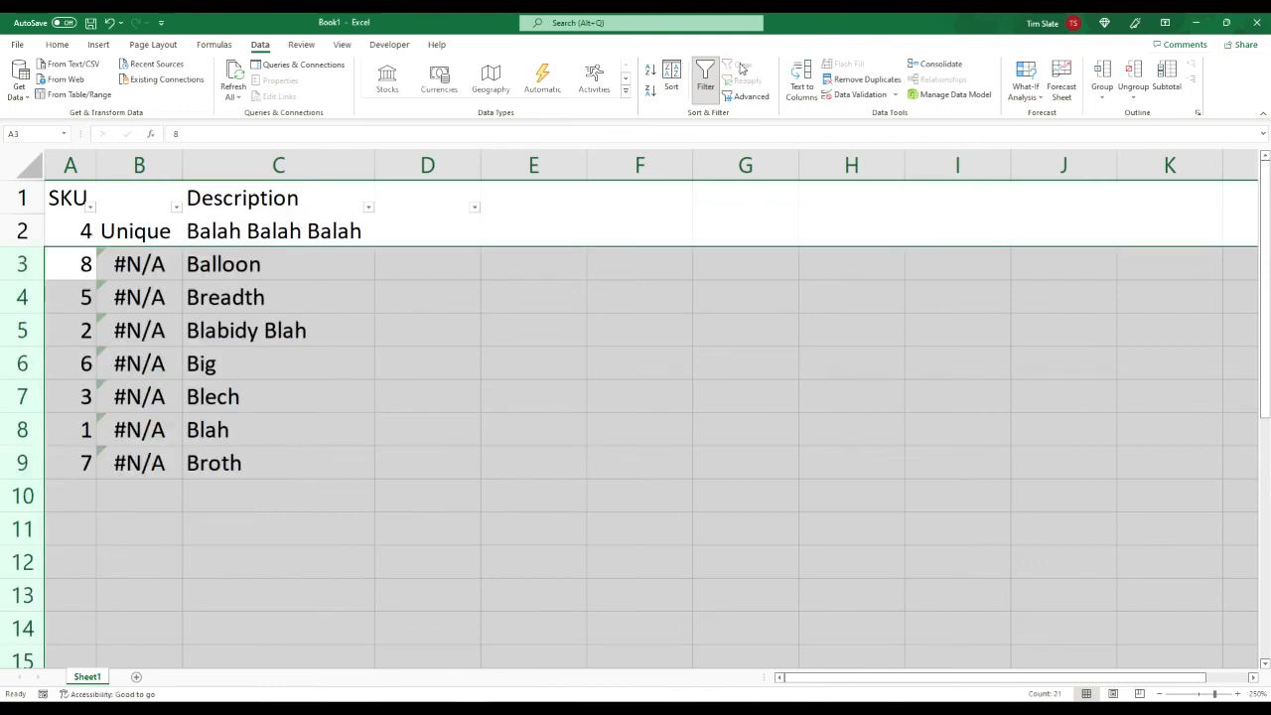
Step: Delete the VLOOKUP helper column B and turn off filtering on the sheet
click(162, 240)
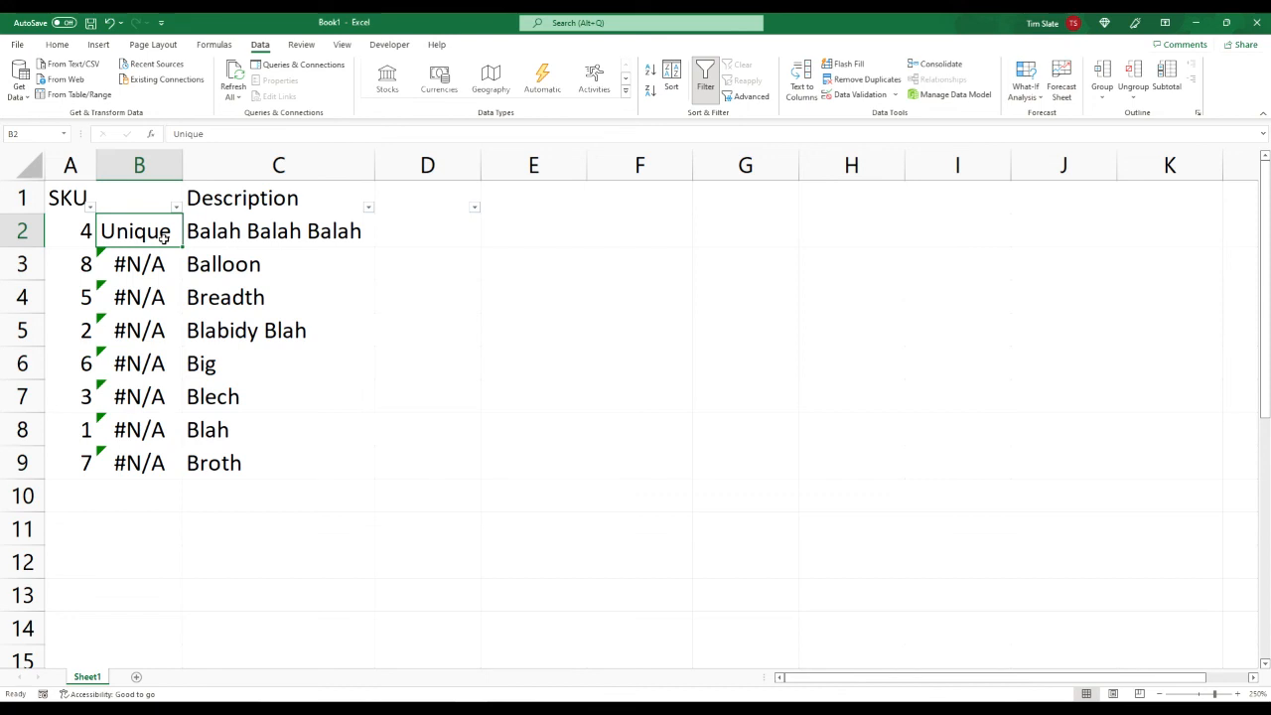
right_click(148, 172)
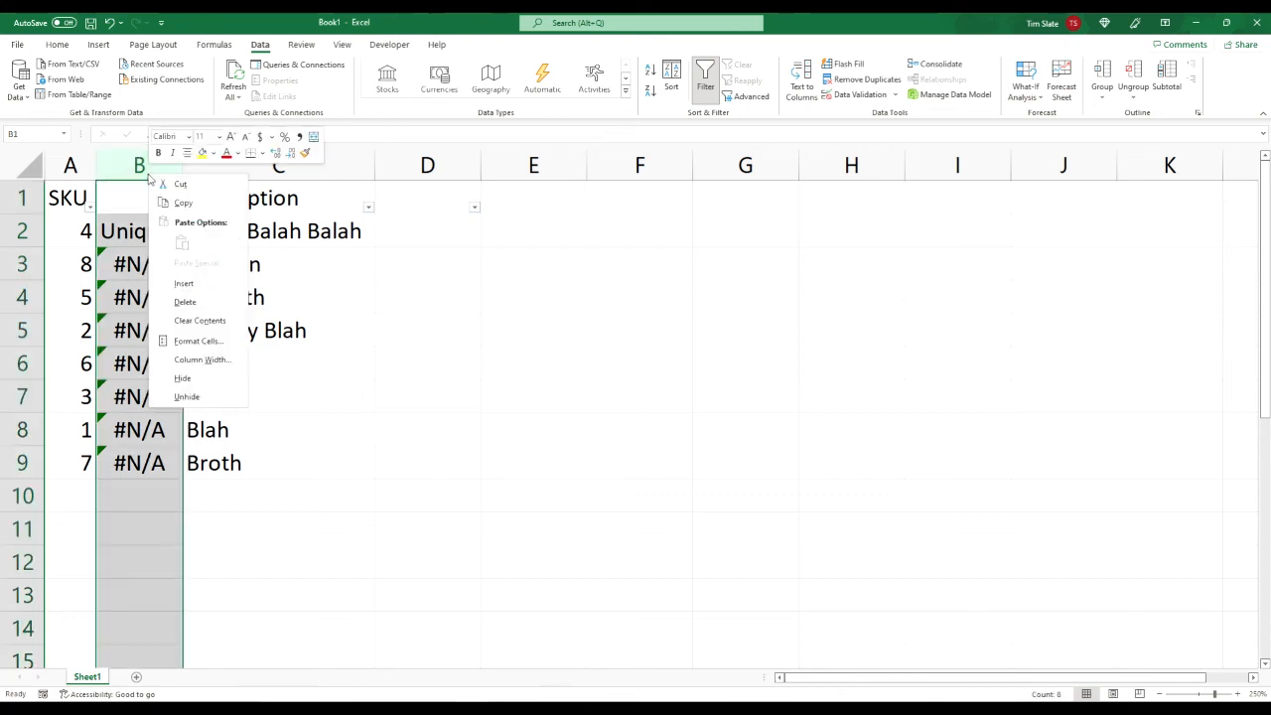
click(209, 302)
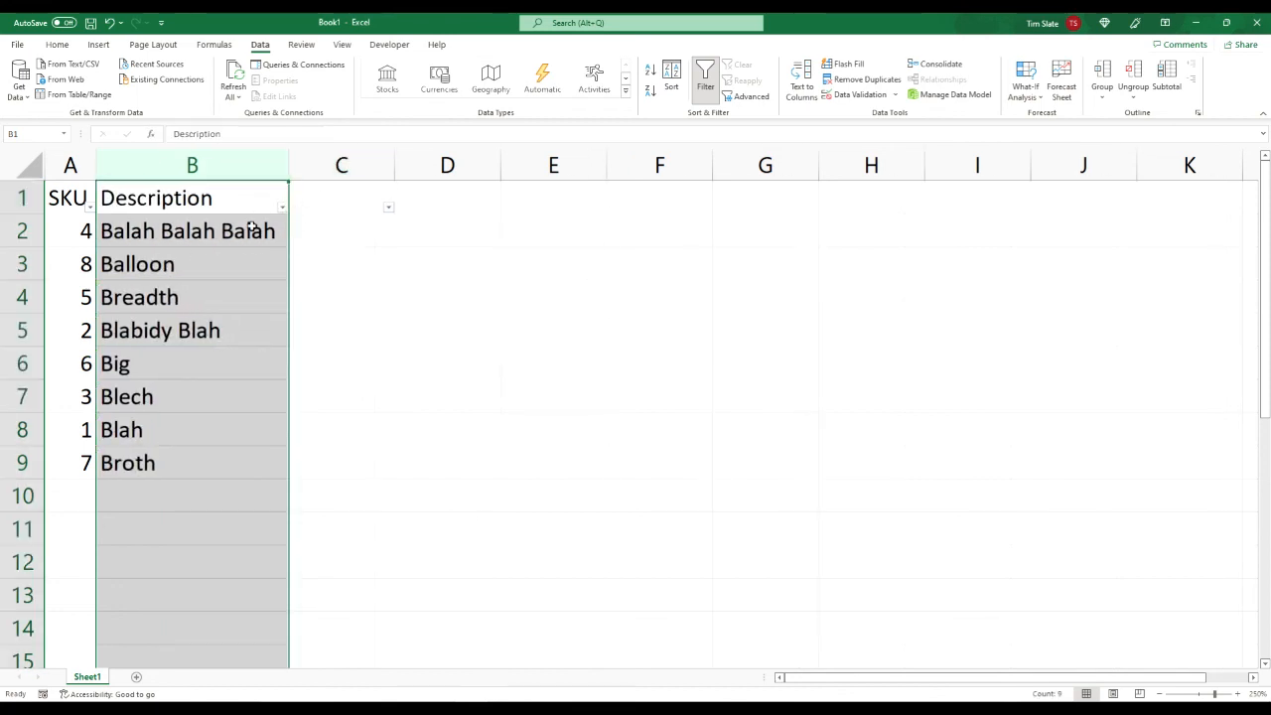
click(706, 80)
click(165, 242)
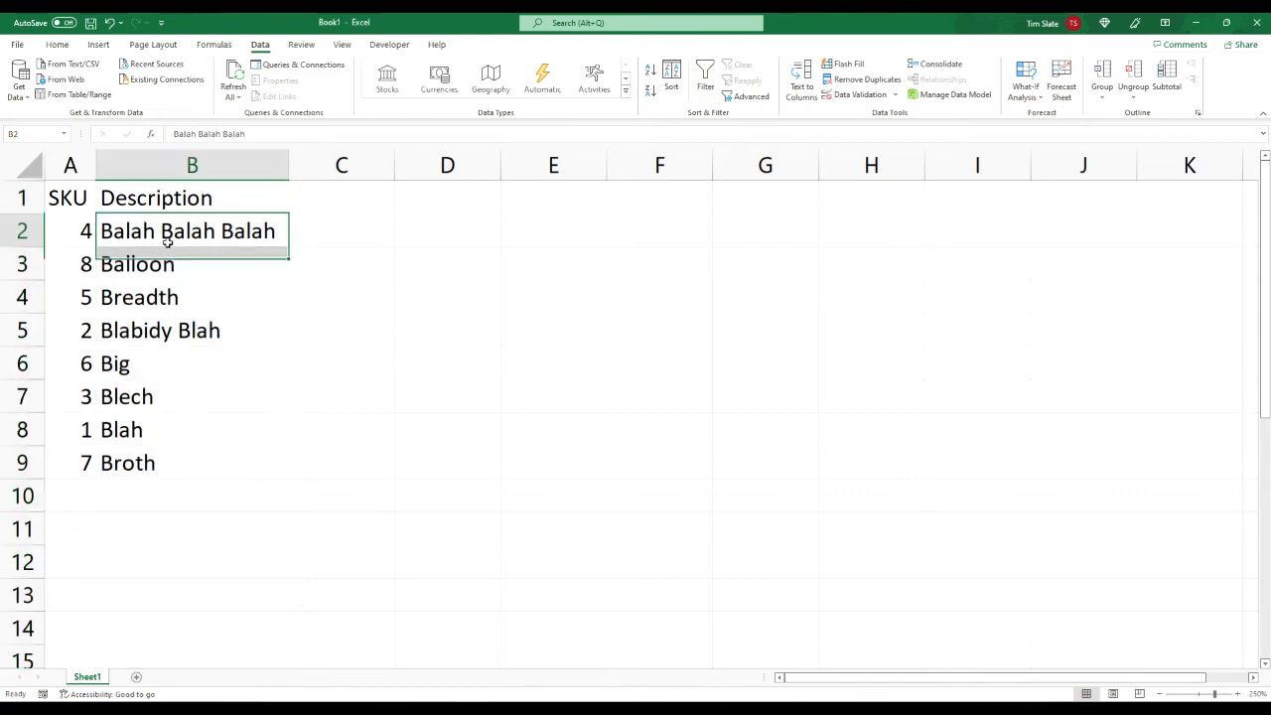